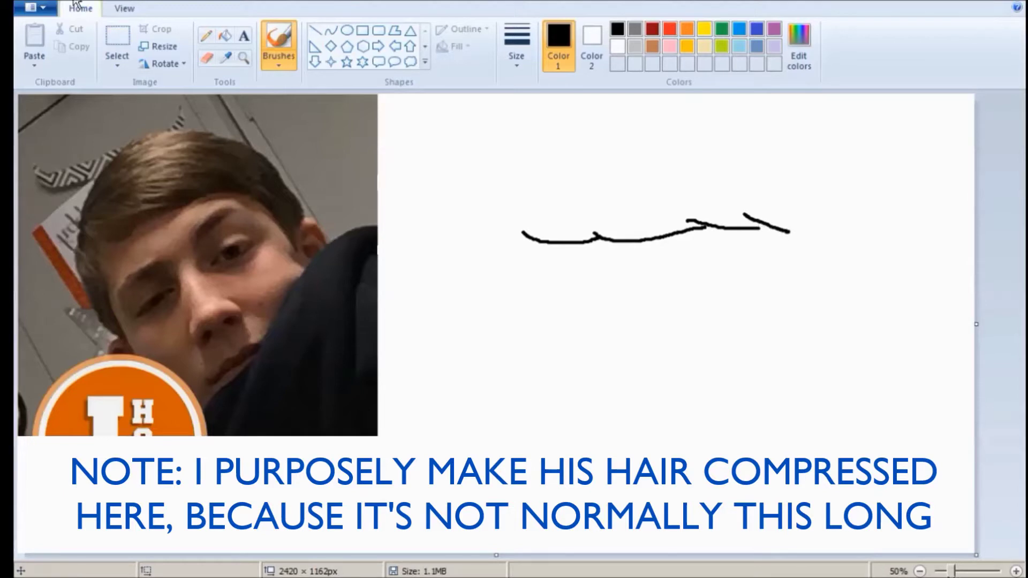
Step: Undo the last fringe strokes and draw the full black hair outline with a jagged crown and pointed sideburns
{"action": "key", "text": "ctrl+z"}
{"action": "key", "text": "ctrl+z"}
{"action": "key", "text": "ctrl+z"}
{"action": "key", "text": "ctrl+z"}
{"action": "mouse_move", "coordinate": [586, 227]}
{"action": "left_mouse_down"}
{"action": "mouse_move", "coordinate": [698, 240]}
{"action": "mouse_move", "coordinate": [683, 220]}
{"action": "mouse_move", "coordinate": [722, 239]}
{"action": "mouse_move", "coordinate": [814, 243]}
{"action": "mouse_move", "coordinate": [814, 230]}
{"action": "mouse_move", "coordinate": [838, 290]}
{"action": "left_mouse_up"}
{"action": "left_click_drag", "start_coordinate": [810, 224], "coordinate": [835, 306]}
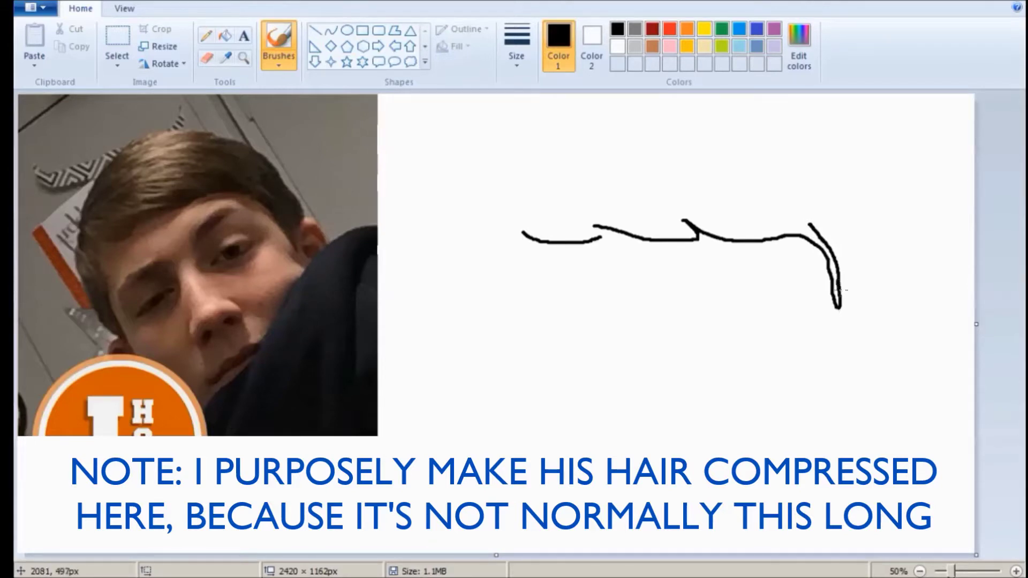
{"action": "mouse_move", "coordinate": [846, 284]}
{"action": "left_mouse_down"}
{"action": "mouse_move", "coordinate": [855, 217]}
{"action": "mouse_move", "coordinate": [850, 186]}
{"action": "mouse_move", "coordinate": [829, 175]}
{"action": "left_mouse_up"}
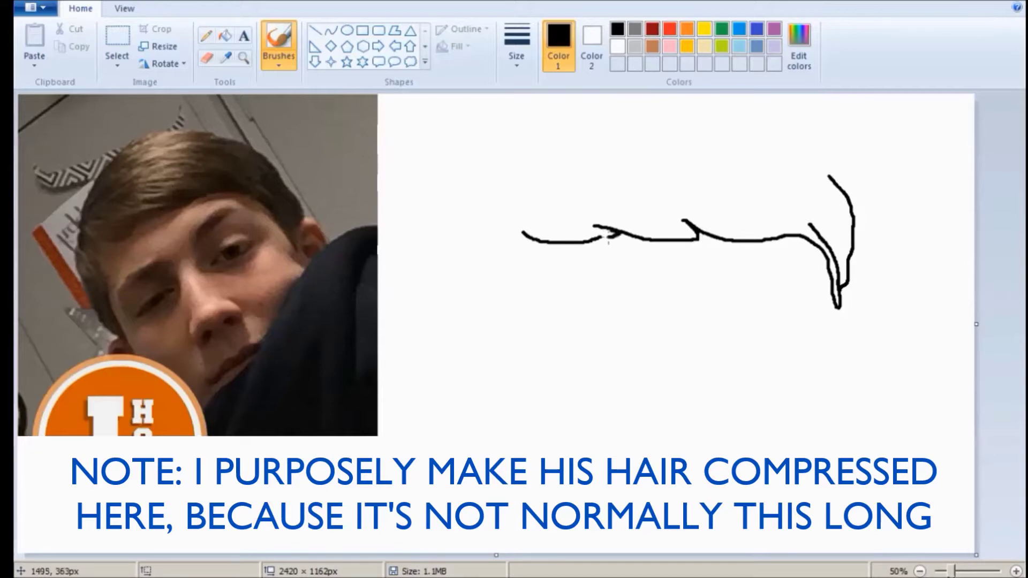
{"action": "mouse_move", "coordinate": [525, 235]}
{"action": "left_mouse_down"}
{"action": "mouse_move", "coordinate": [526, 334]}
{"action": "mouse_move", "coordinate": [511, 331]}
{"action": "mouse_move", "coordinate": [478, 268]}
{"action": "mouse_move", "coordinate": [474, 214]}
{"action": "mouse_move", "coordinate": [504, 159]}
{"action": "mouse_move", "coordinate": [587, 121]}
{"action": "mouse_move", "coordinate": [583, 128]}
{"action": "mouse_move", "coordinate": [698, 106]}
{"action": "mouse_move", "coordinate": [689, 111]}
{"action": "mouse_move", "coordinate": [752, 118]}
{"action": "mouse_move", "coordinate": [835, 167]}
{"action": "left_mouse_up"}
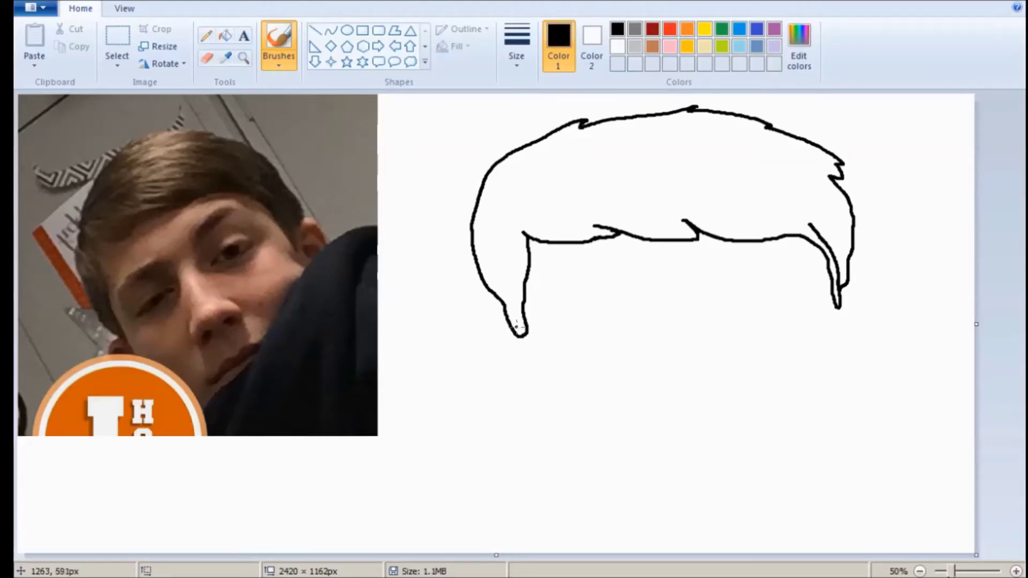
Step: Draw the face outline from the left sideburn around the chin up to the right sideburn, undoing failed attempts
{"action": "mouse_move", "coordinate": [518, 339]}
{"action": "left_mouse_down"}
{"action": "mouse_move", "coordinate": [531, 398]}
{"action": "mouse_move", "coordinate": [561, 458]}
{"action": "mouse_move", "coordinate": [617, 504]}
{"action": "mouse_move", "coordinate": [680, 526]}
{"action": "mouse_move", "coordinate": [724, 524]}
{"action": "mouse_move", "coordinate": [827, 463]}
{"action": "mouse_move", "coordinate": [853, 405]}
{"action": "mouse_move", "coordinate": [845, 288]}
{"action": "left_mouse_up"}
{"action": "key", "text": "ctrl+z"}
{"action": "left_click_drag", "start_coordinate": [517, 345], "coordinate": [522, 422]}
{"action": "key", "text": "ctrl+z"}
{"action": "mouse_move", "coordinate": [525, 338]}
{"action": "left_mouse_down"}
{"action": "mouse_move", "coordinate": [557, 430]}
{"action": "mouse_move", "coordinate": [580, 463]}
{"action": "mouse_move", "coordinate": [683, 502]}
{"action": "mouse_move", "coordinate": [744, 506]}
{"action": "mouse_move", "coordinate": [822, 448]}
{"action": "mouse_move", "coordinate": [844, 393]}
{"action": "mouse_move", "coordinate": [839, 308]}
{"action": "left_mouse_up"}
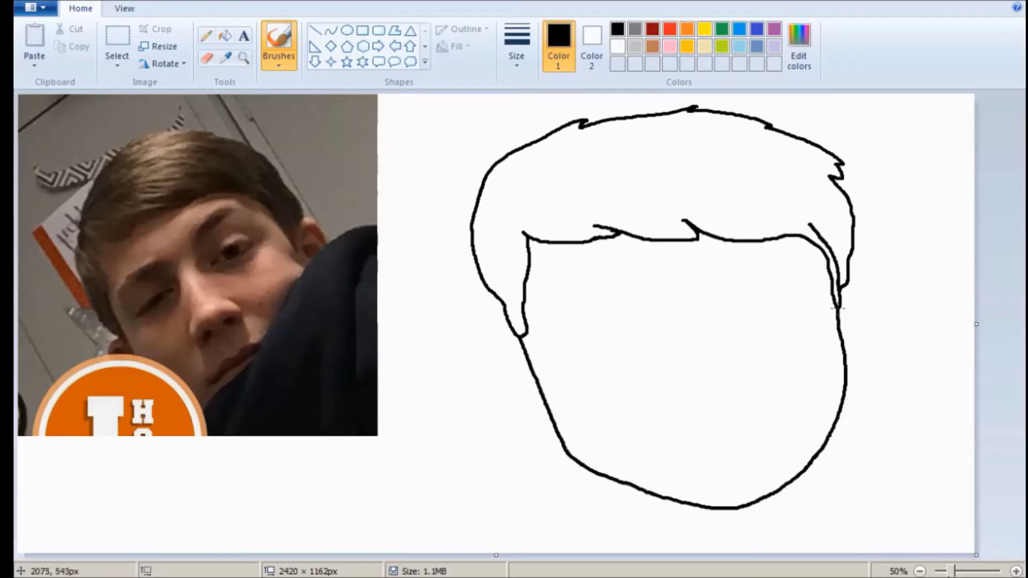
Step: Set the brush to the second-thinnest size and zoom the canvas to 100%
{"action": "left_click", "coordinate": [517, 54]}
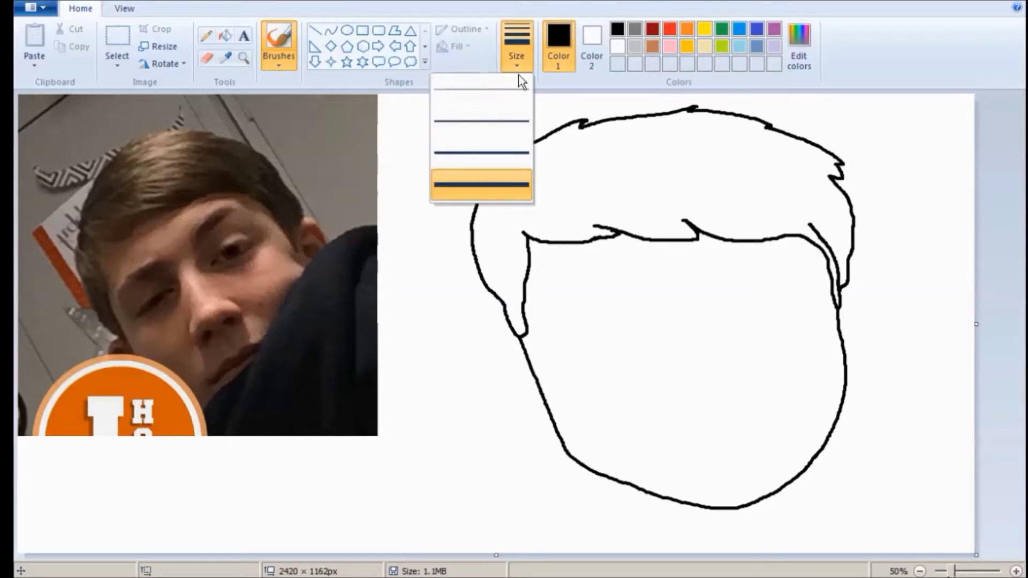
{"action": "left_click", "coordinate": [497, 129]}
{"action": "left_click", "coordinate": [1016, 572]}
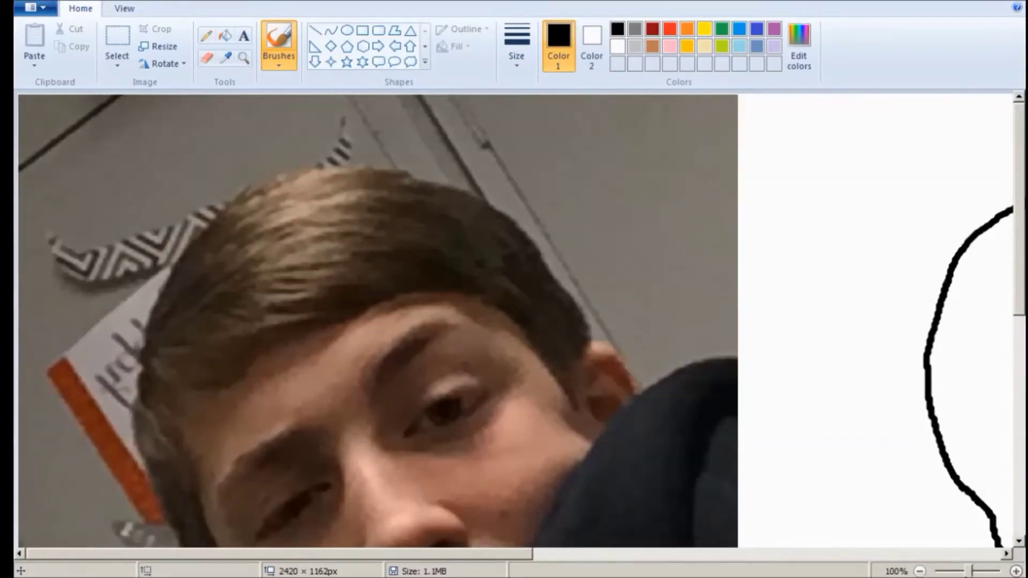
{"action": "scroll", "coordinate": [375, 322], "scroll_direction": "down", "scroll_amount": 3}
{"action": "left_click_drag", "start_coordinate": [301, 271], "coordinate": [230, 340]}
{"action": "left_click_drag", "start_coordinate": [381, 208], "coordinate": [452, 185]}
{"action": "key", "text": "ctrl+z"}
{"action": "key", "text": "ctrl+z"}
Step: Draw a curled left eyebrow and an arched right eyebrow below the fringe with the second-thickest brush
{"action": "left_click_drag", "start_coordinate": [336, 556], "coordinate": [780, 557]}
{"action": "scroll", "coordinate": [589, 267], "scroll_direction": "down", "scroll_amount": 2}
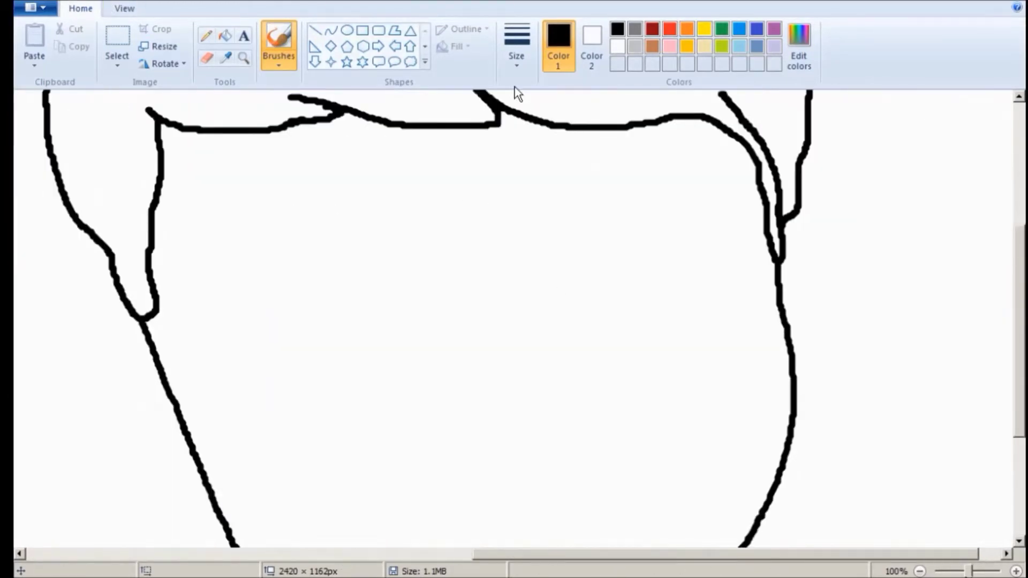
{"action": "left_click", "coordinate": [517, 54]}
{"action": "left_click", "coordinate": [506, 155]}
{"action": "mouse_move", "coordinate": [268, 278]}
{"action": "left_mouse_down"}
{"action": "mouse_move", "coordinate": [302, 258]}
{"action": "mouse_move", "coordinate": [384, 232]}
{"action": "left_mouse_up"}
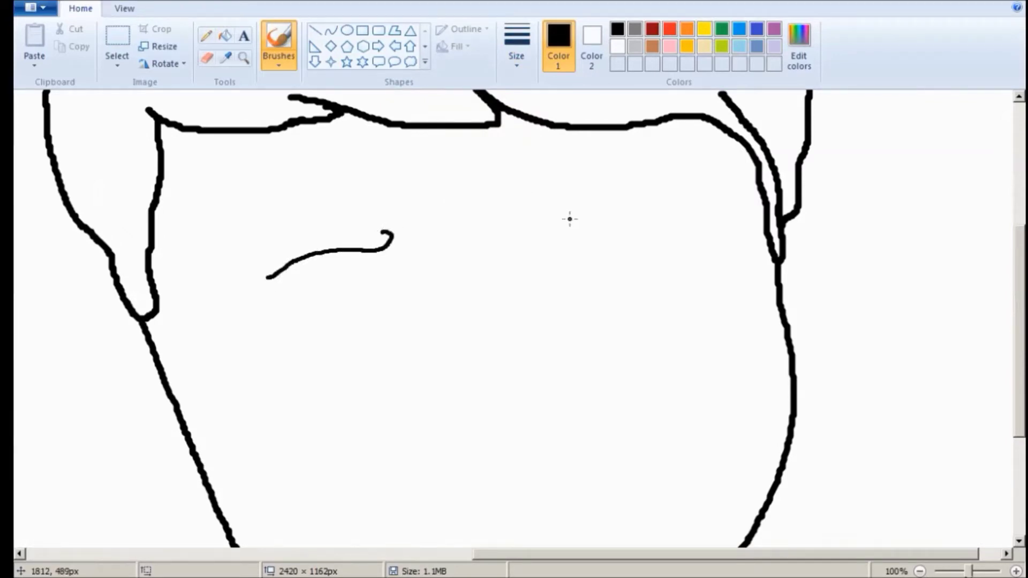
{"action": "mouse_move", "coordinate": [587, 218]}
{"action": "left_mouse_down"}
{"action": "mouse_move", "coordinate": [654, 189]}
{"action": "mouse_move", "coordinate": [714, 225]}
{"action": "left_mouse_up"}
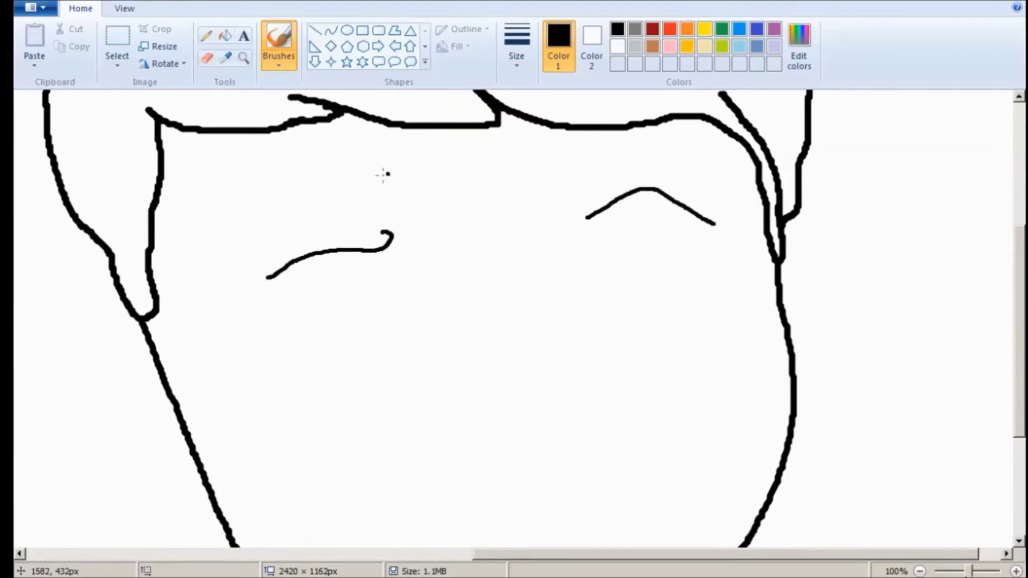
{"action": "key", "text": "ctrl+z"}
{"action": "mouse_move", "coordinate": [559, 225]}
{"action": "left_mouse_down"}
{"action": "mouse_move", "coordinate": [613, 199]}
{"action": "mouse_move", "coordinate": [707, 228]}
{"action": "left_mouse_up"}
Step: Draw a narrow almond-shaped left eye with inner lid lines below its eyebrow, using the second-thinnest brush
{"action": "left_click", "coordinate": [515, 51]}
{"action": "left_click", "coordinate": [514, 126]}
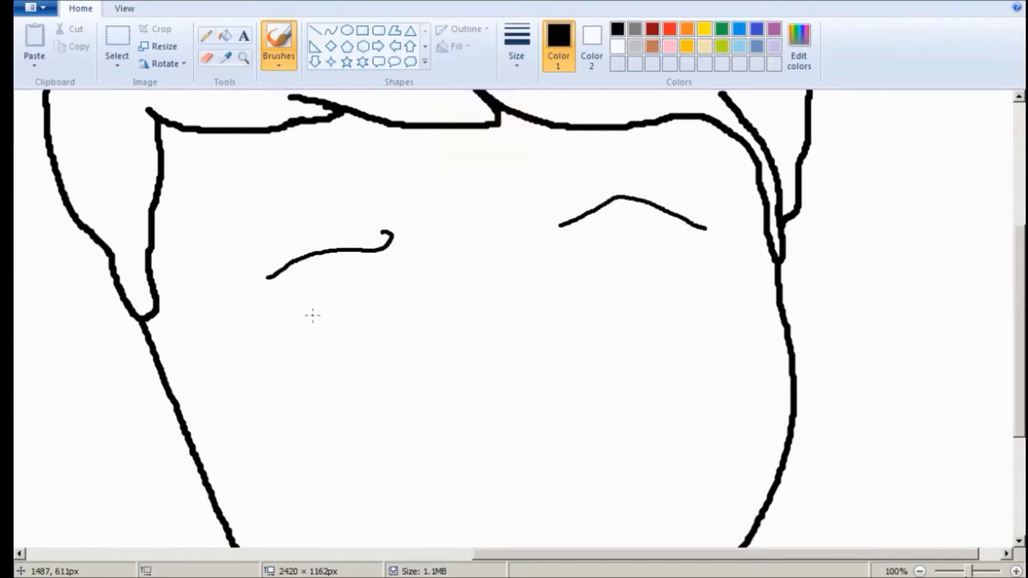
{"action": "left_click_drag", "start_coordinate": [518, 555], "coordinate": [462, 555]}
{"action": "mouse_move", "coordinate": [464, 272]}
{"action": "left_mouse_down"}
{"action": "mouse_move", "coordinate": [407, 285]}
{"action": "mouse_move", "coordinate": [397, 299]}
{"action": "mouse_move", "coordinate": [466, 303]}
{"action": "mouse_move", "coordinate": [494, 277]}
{"action": "left_mouse_up"}
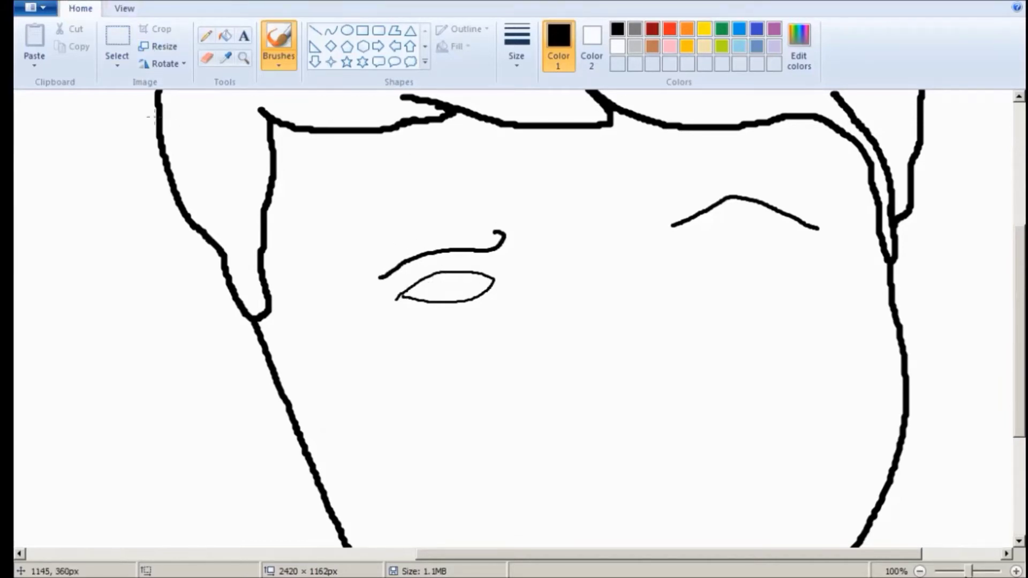
{"action": "left_click_drag", "start_coordinate": [485, 545], "coordinate": [431, 551]}
{"action": "left_click_drag", "start_coordinate": [521, 292], "coordinate": [583, 274]}
{"action": "mouse_move", "coordinate": [533, 301]}
{"action": "left_mouse_down"}
{"action": "mouse_move", "coordinate": [596, 292]}
{"action": "mouse_move", "coordinate": [556, 290]}
{"action": "left_mouse_up"}
Step: Add a round black pupil and thin inner lines to the left eye, erasing the excess marks around the pupil
{"action": "left_click", "coordinate": [516, 50]}
{"action": "left_click", "coordinate": [478, 197]}
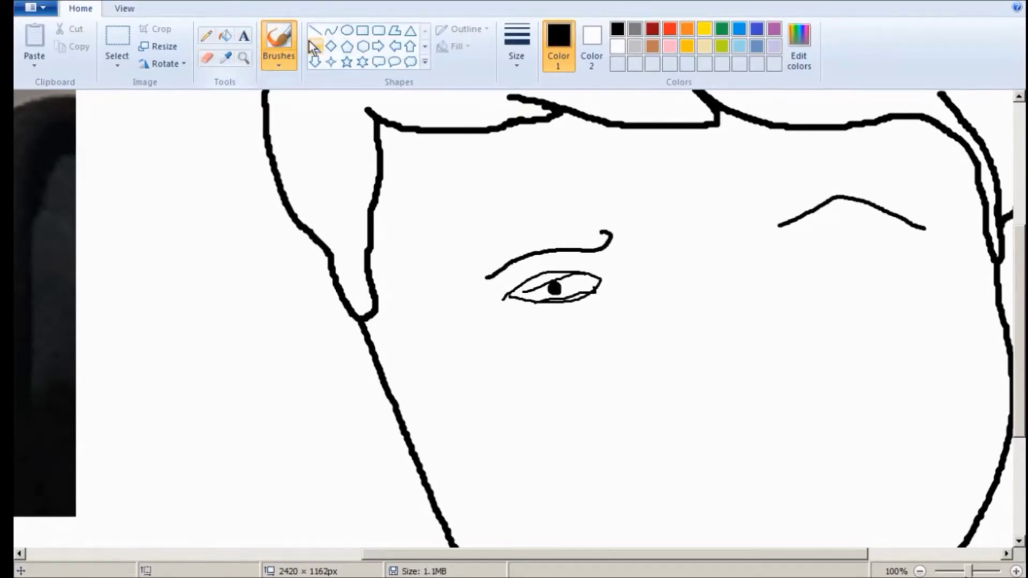
{"action": "left_click", "coordinate": [517, 51]}
{"action": "left_click", "coordinate": [523, 123]}
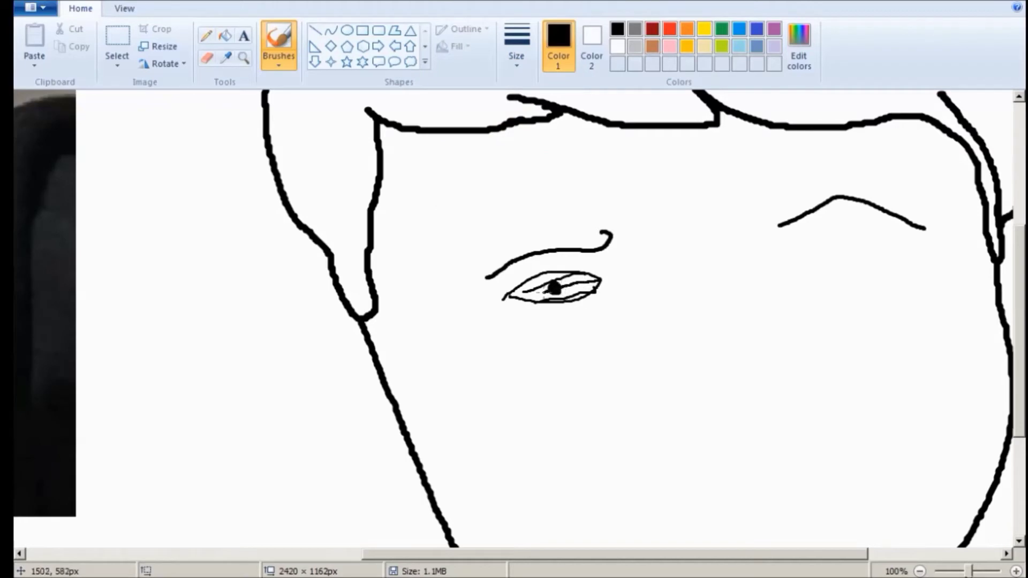
{"action": "left_click", "coordinate": [207, 57]}
{"action": "left_click_drag", "start_coordinate": [556, 295], "coordinate": [565, 297]}
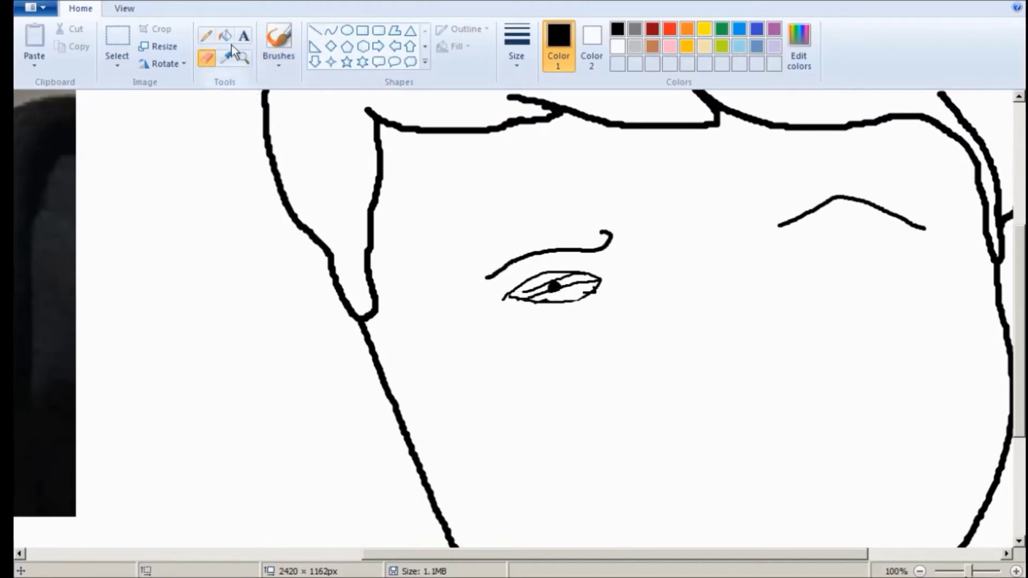
Step: Draw an almond-shaped right eye below its eyebrow and add a round pupil with the thickest brush
{"action": "left_click", "coordinate": [279, 38]}
{"action": "mouse_move", "coordinate": [779, 274]}
{"action": "left_mouse_down"}
{"action": "mouse_move", "coordinate": [898, 257]}
{"action": "mouse_move", "coordinate": [909, 271]}
{"action": "mouse_move", "coordinate": [875, 286]}
{"action": "mouse_move", "coordinate": [801, 291]}
{"action": "mouse_move", "coordinate": [779, 274]}
{"action": "left_mouse_up"}
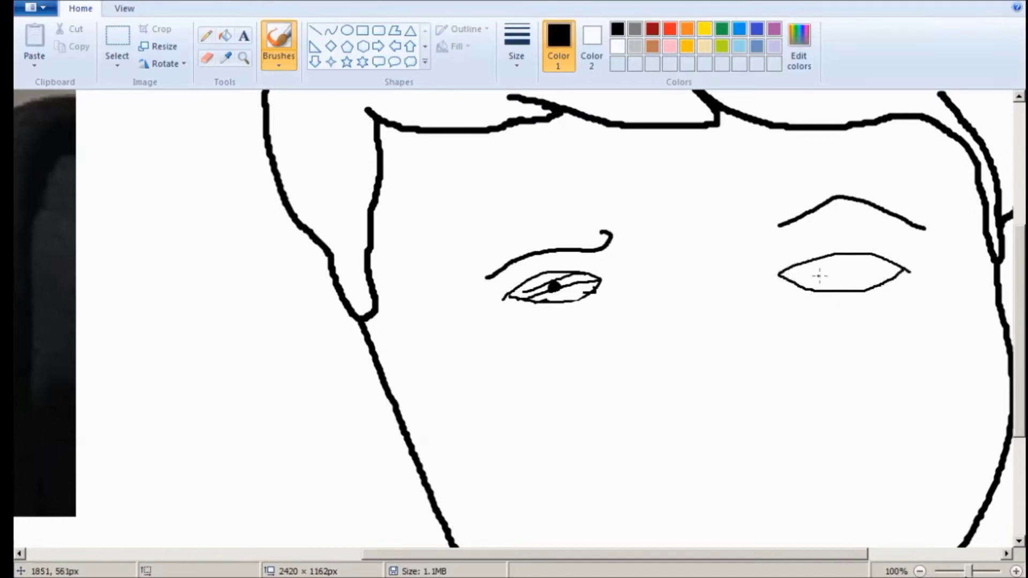
{"action": "left_click", "coordinate": [516, 46]}
{"action": "left_click", "coordinate": [502, 182]}
{"action": "left_click_drag", "start_coordinate": [850, 273], "coordinate": [843, 273]}
Step: Add thin eyelid creases above both eyes and short bag lines beneath them
{"action": "left_click", "coordinate": [516, 46]}
{"action": "left_click", "coordinate": [519, 90]}
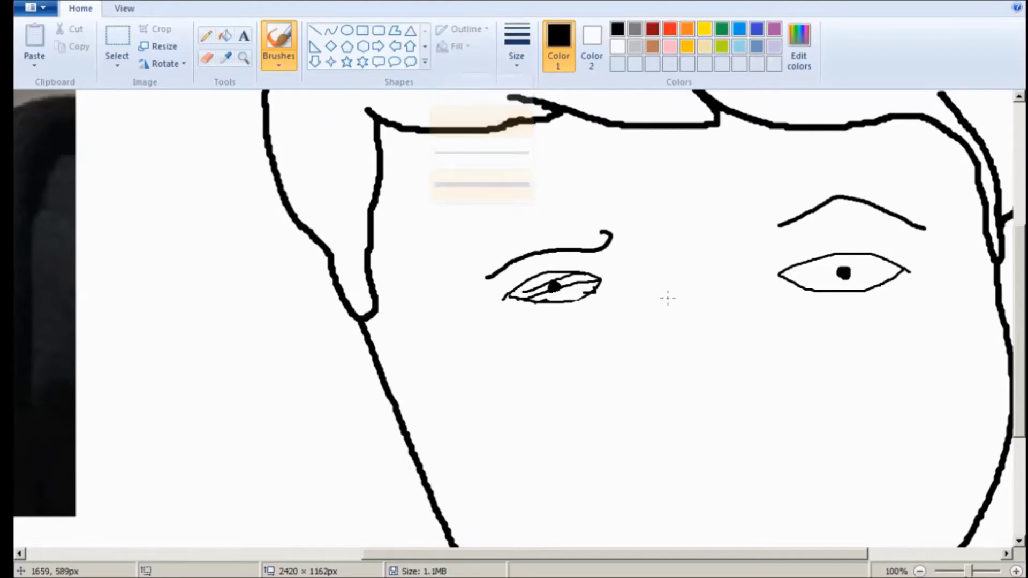
{"action": "mouse_move", "coordinate": [615, 554]}
{"action": "left_mouse_down"}
{"action": "mouse_move", "coordinate": [500, 565]}
{"action": "mouse_move", "coordinate": [300, 559]}
{"action": "mouse_move", "coordinate": [424, 539]}
{"action": "mouse_move", "coordinate": [625, 551]}
{"action": "left_mouse_up"}
{"action": "mouse_move", "coordinate": [876, 254]}
{"action": "left_mouse_down"}
{"action": "mouse_move", "coordinate": [867, 236]}
{"action": "mouse_move", "coordinate": [792, 231]}
{"action": "mouse_move", "coordinate": [766, 254]}
{"action": "left_mouse_up"}
{"action": "left_click_drag", "start_coordinate": [757, 298], "coordinate": [855, 297]}
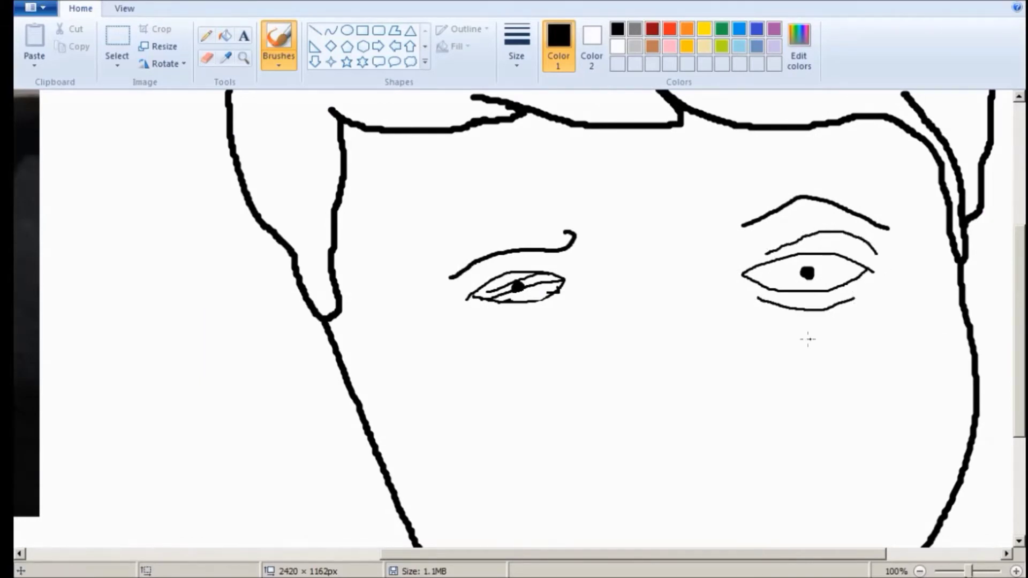
{"action": "left_click_drag", "start_coordinate": [559, 308], "coordinate": [529, 318]}
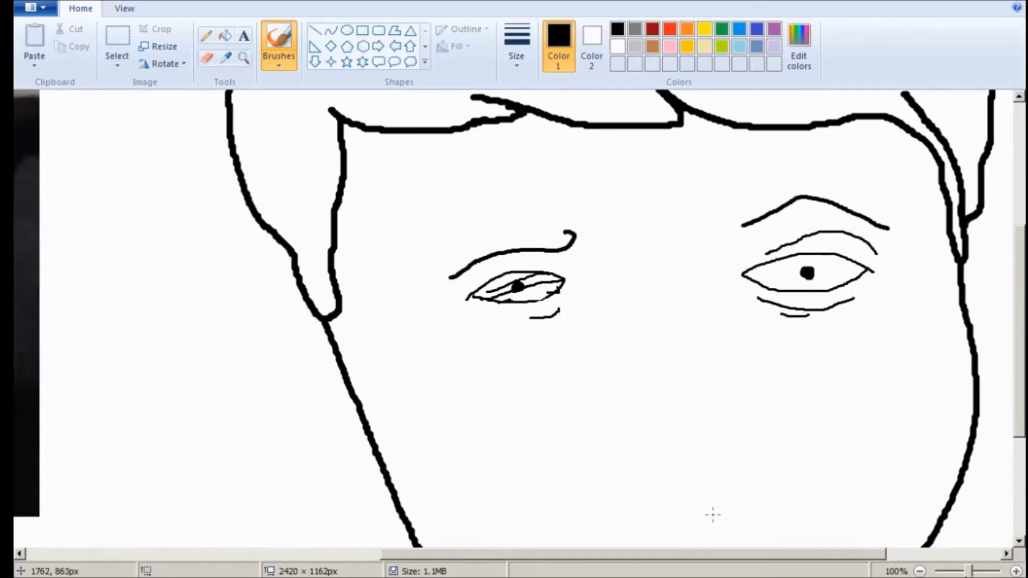
{"action": "mouse_move", "coordinate": [693, 557]}
{"action": "left_mouse_down"}
{"action": "mouse_move", "coordinate": [431, 557]}
{"action": "mouse_move", "coordinate": [589, 557]}
{"action": "left_mouse_up"}
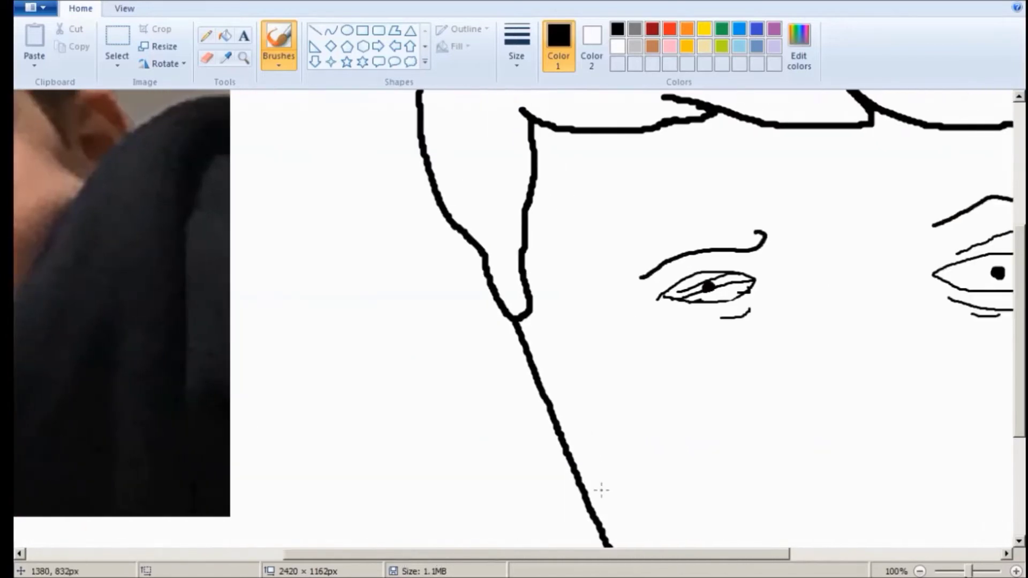
{"action": "left_click_drag", "start_coordinate": [695, 260], "coordinate": [657, 298]}
Step: Draw the nose with a rounded tip, curled nostrils and two bridge lines using the second-thickest brush
{"action": "left_click_drag", "start_coordinate": [693, 555], "coordinate": [800, 555]}
{"action": "left_click", "coordinate": [516, 54]}
{"action": "left_click", "coordinate": [500, 163]}
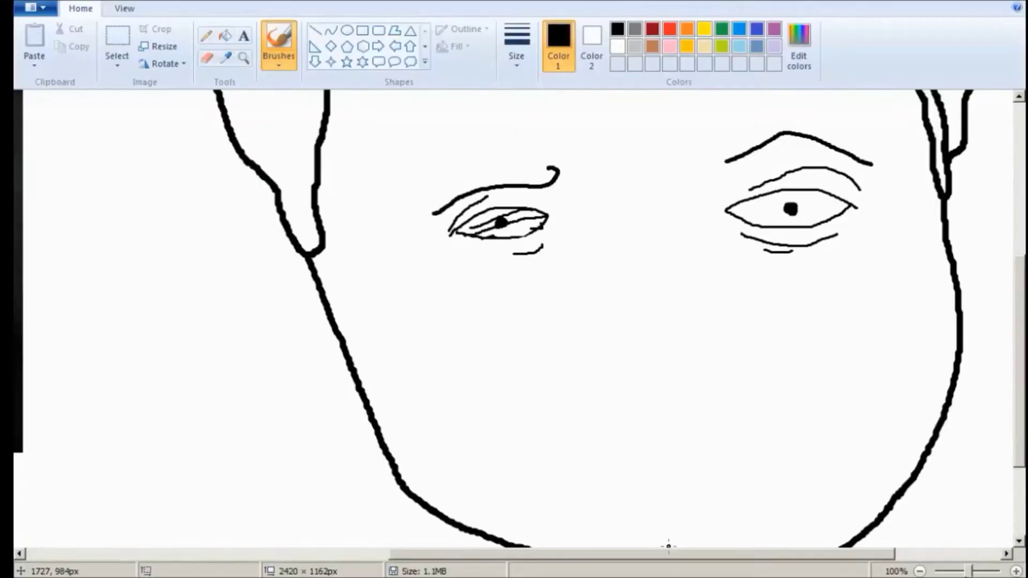
{"action": "mouse_move", "coordinate": [670, 552]}
{"action": "left_mouse_down"}
{"action": "mouse_move", "coordinate": [351, 551]}
{"action": "mouse_move", "coordinate": [662, 549]}
{"action": "left_mouse_up"}
{"action": "mouse_move", "coordinate": [601, 342]}
{"action": "left_mouse_down"}
{"action": "mouse_move", "coordinate": [623, 357]}
{"action": "mouse_move", "coordinate": [648, 360]}
{"action": "mouse_move", "coordinate": [668, 335]}
{"action": "mouse_move", "coordinate": [696, 344]}
{"action": "mouse_move", "coordinate": [694, 321]}
{"action": "left_mouse_up"}
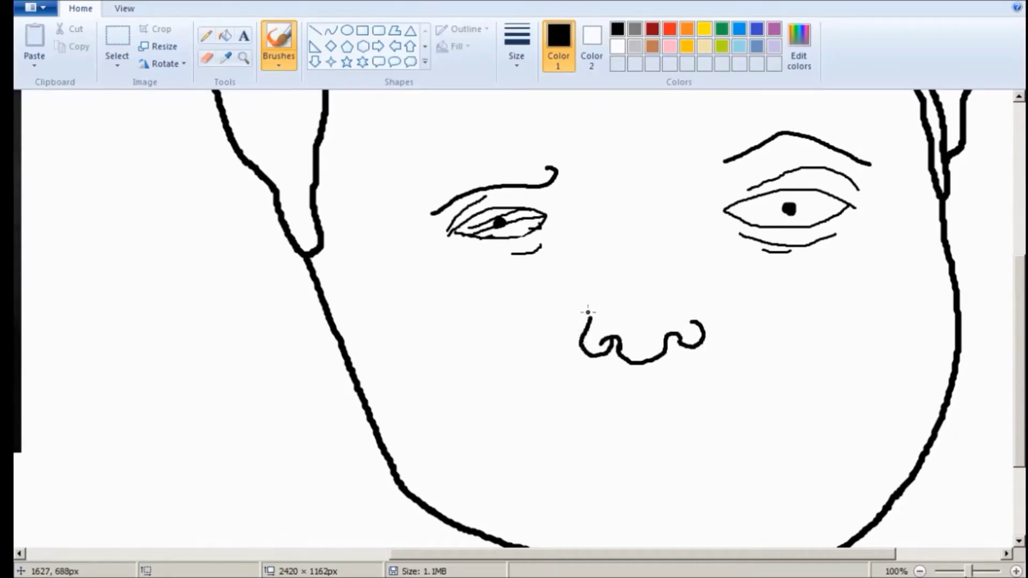
{"action": "key", "text": "ctrl+z"}
{"action": "mouse_move", "coordinate": [683, 338]}
{"action": "left_mouse_down"}
{"action": "mouse_move", "coordinate": [703, 325]}
{"action": "mouse_move", "coordinate": [696, 316]}
{"action": "left_mouse_up"}
{"action": "mouse_move", "coordinate": [601, 343]}
{"action": "left_mouse_down"}
{"action": "mouse_move", "coordinate": [579, 329]}
{"action": "mouse_move", "coordinate": [592, 310]}
{"action": "left_mouse_up"}
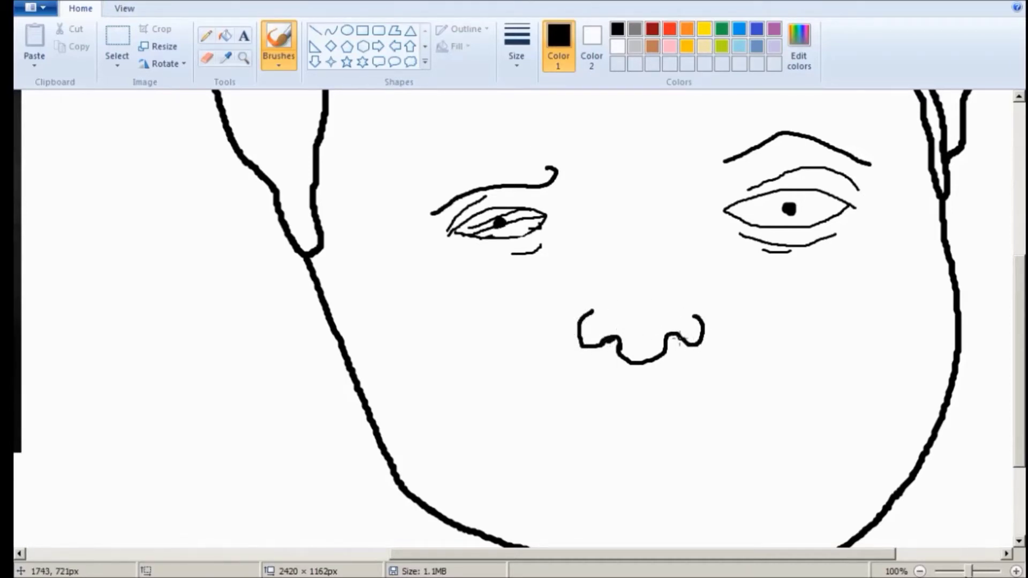
{"action": "left_click_drag", "start_coordinate": [608, 296], "coordinate": [603, 221]}
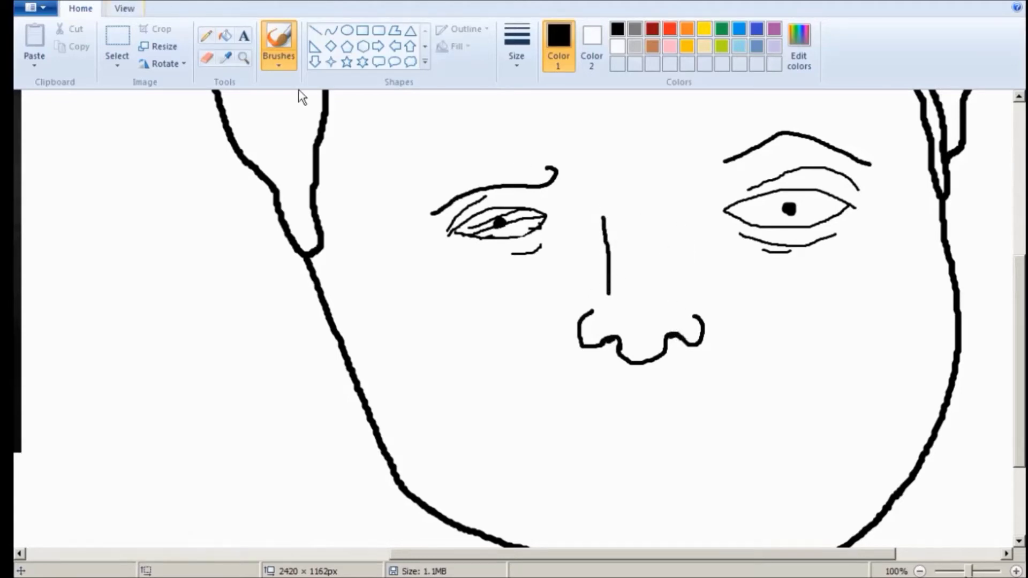
{"action": "left_click_drag", "start_coordinate": [668, 218], "coordinate": [681, 294]}
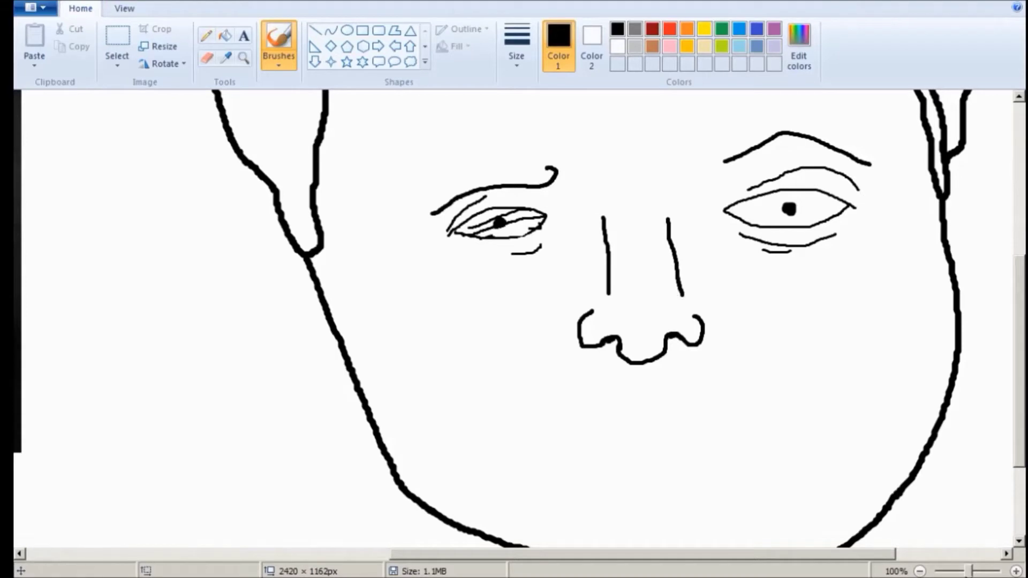
Step: Draw a wavy mouth line below the nose with the thickest brush, undoing the slanted attempts
{"action": "left_click", "coordinate": [918, 570]}
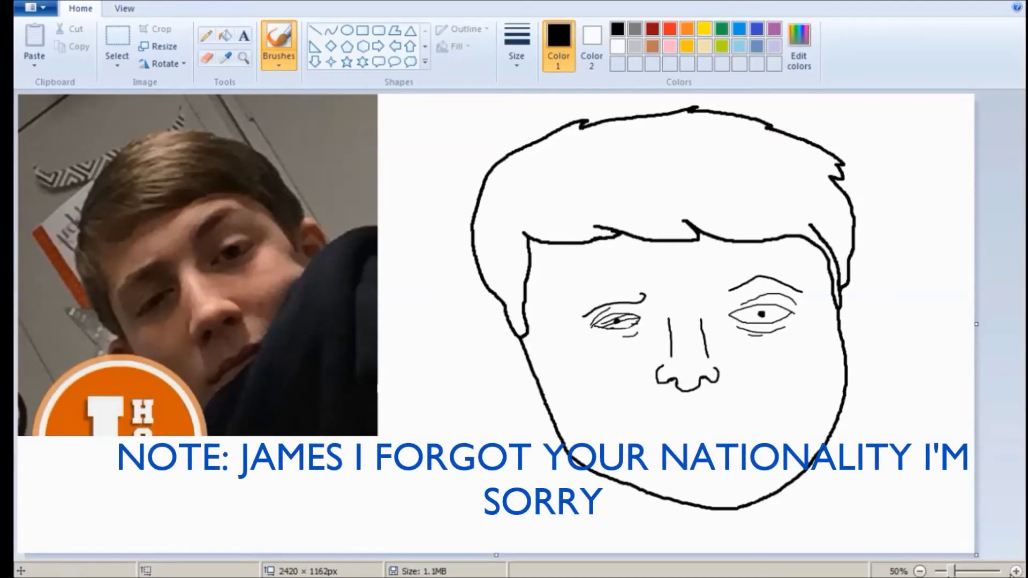
{"action": "key", "text": "ctrl+Page_Up"}
{"action": "left_click_drag", "start_coordinate": [377, 545], "coordinate": [509, 546]}
{"action": "scroll", "coordinate": [514, 321], "scroll_direction": "down", "scroll_amount": 5}
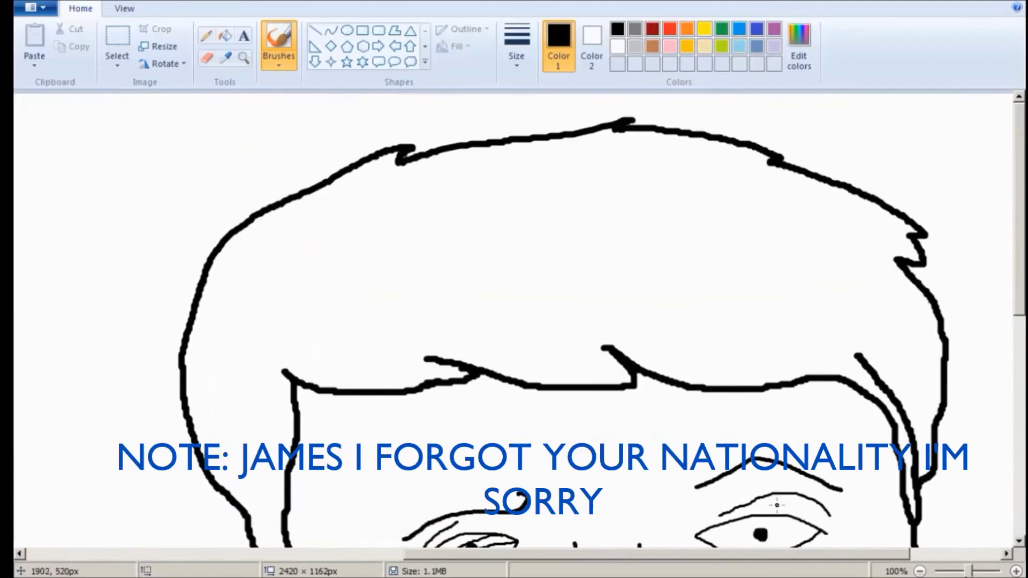
{"action": "left_click", "coordinate": [516, 65]}
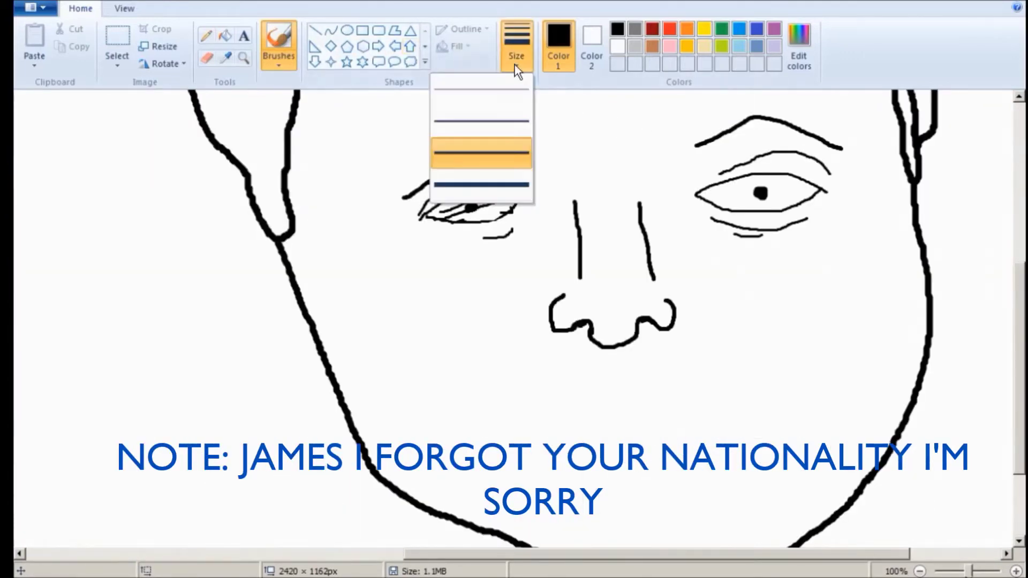
{"action": "left_click", "coordinate": [509, 193]}
{"action": "mouse_move", "coordinate": [766, 412]}
{"action": "left_mouse_down"}
{"action": "mouse_move", "coordinate": [740, 412]}
{"action": "mouse_move", "coordinate": [672, 453]}
{"action": "left_mouse_up"}
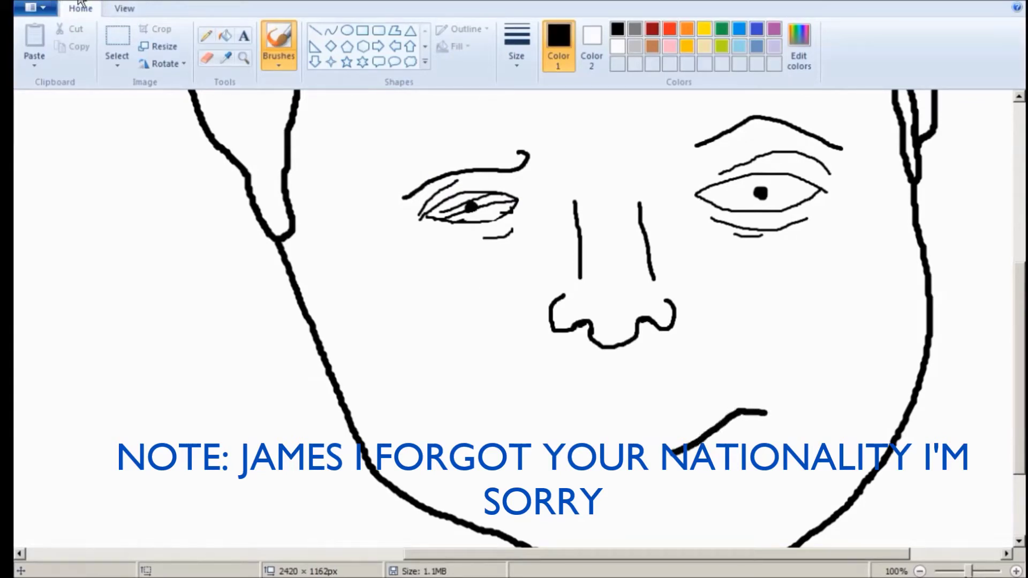
{"action": "key", "text": "ctrl+z"}
{"action": "left_click_drag", "start_coordinate": [761, 381], "coordinate": [630, 442]}
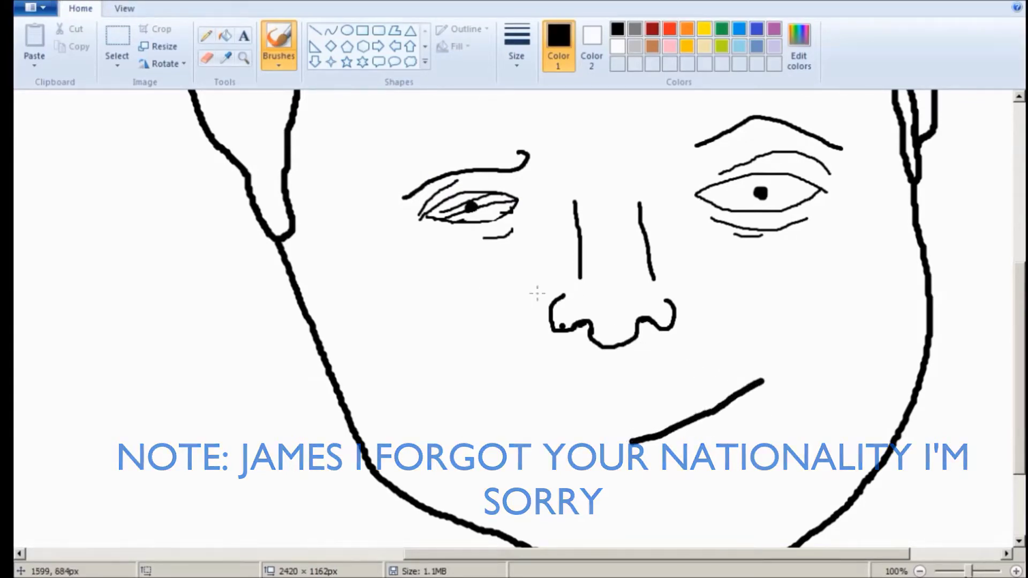
{"action": "key", "text": "ctrl+z"}
{"action": "mouse_move", "coordinate": [751, 426]}
{"action": "left_mouse_down"}
{"action": "mouse_move", "coordinate": [641, 419]}
{"action": "mouse_move", "coordinate": [586, 442]}
{"action": "mouse_move", "coordinate": [531, 446]}
{"action": "mouse_move", "coordinate": [508, 434]}
{"action": "left_mouse_up"}
Step: Add a small crease at the left mouth corner and a thin cheek line above each side of the mouth
{"action": "left_click", "coordinate": [516, 49]}
{"action": "left_click", "coordinate": [522, 130]}
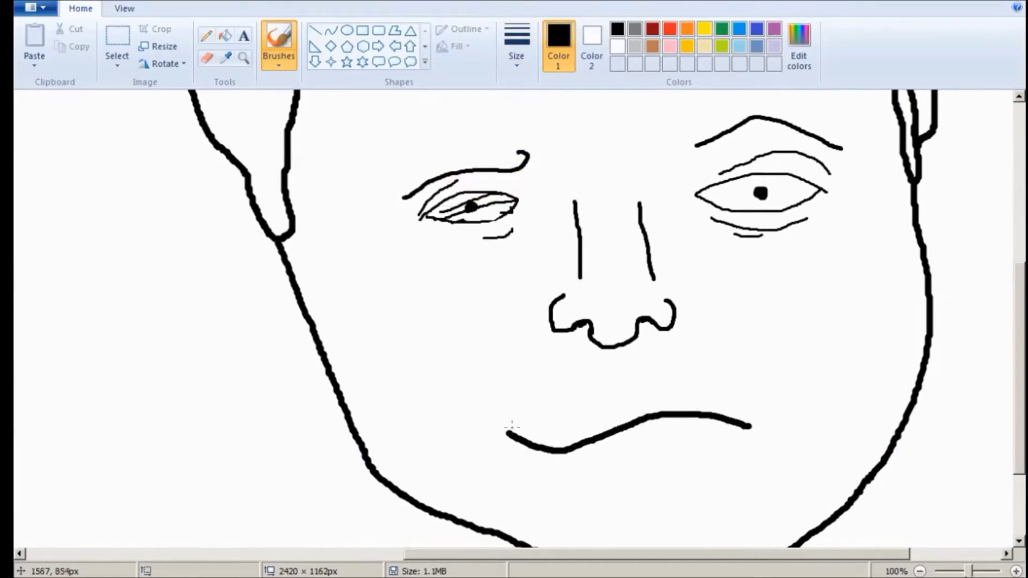
{"action": "left_click_drag", "start_coordinate": [502, 435], "coordinate": [510, 423]}
{"action": "left_click_drag", "start_coordinate": [738, 364], "coordinate": [786, 394]}
{"action": "left_click_drag", "start_coordinate": [517, 382], "coordinate": [493, 404]}
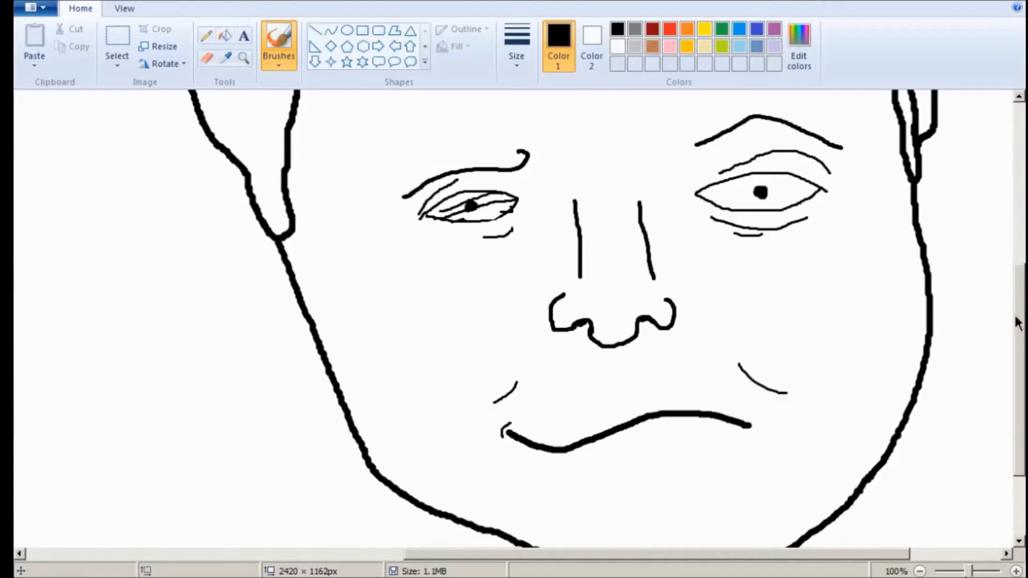
Step: Add thin contour lines along both sides of the lower jaw, redrawing the left one
{"action": "left_click_drag", "start_coordinate": [1017, 317], "coordinate": [1016, 341]}
{"action": "left_click_drag", "start_coordinate": [788, 473], "coordinate": [830, 421]}
{"action": "left_click_drag", "start_coordinate": [501, 474], "coordinate": [576, 497]}
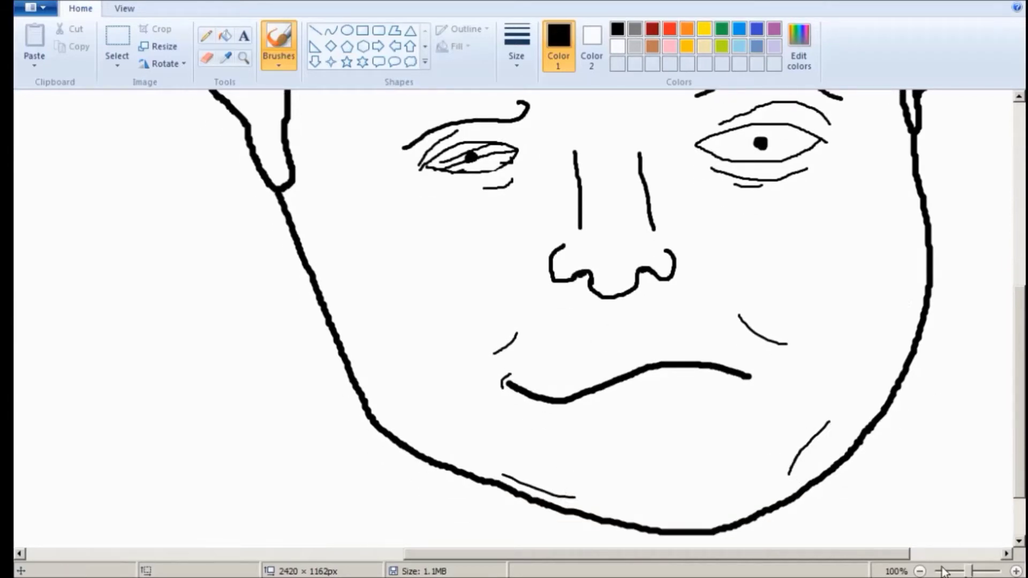
{"action": "key", "text": "ctrl+z"}
{"action": "left_click_drag", "start_coordinate": [464, 454], "coordinate": [555, 490]}
{"action": "left_click", "coordinate": [920, 572]}
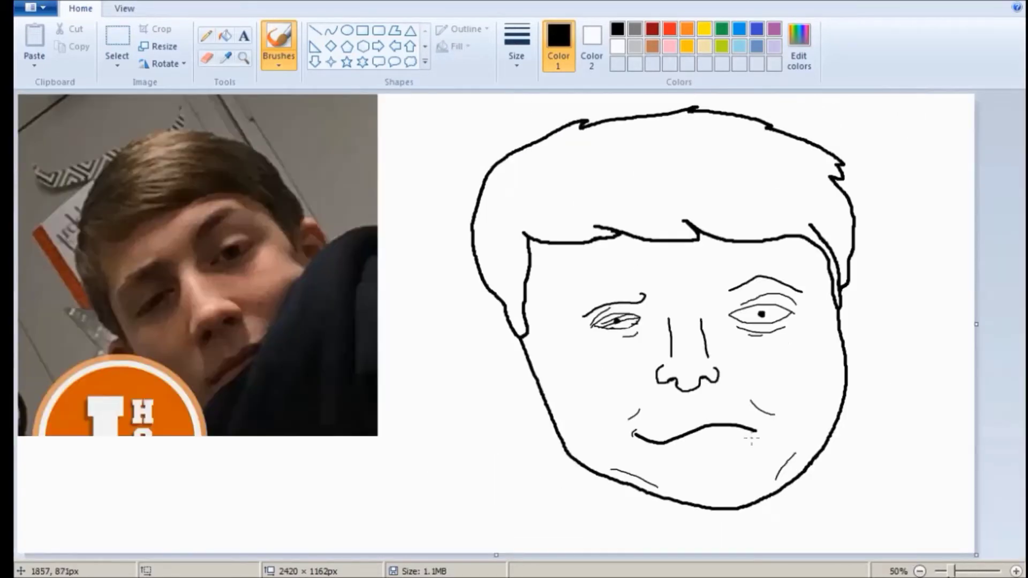
Step: Draw a short curved black line across the lower cheek in the reference photo at 200% zoom
{"action": "left_click", "coordinate": [1015, 571]}
{"action": "left_click", "coordinate": [1015, 571]}
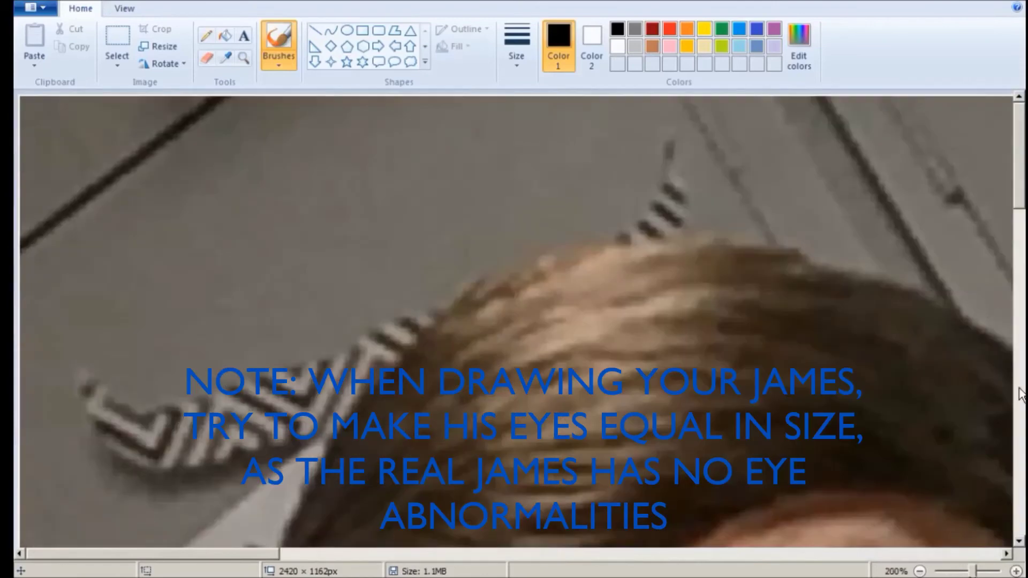
{"action": "scroll", "coordinate": [982, 245], "scroll_direction": "down", "scroll_amount": 10}
{"action": "left_click_drag", "start_coordinate": [658, 337], "coordinate": [595, 367]}
{"action": "key", "text": "ctrl+z"}
{"action": "left_click_drag", "start_coordinate": [656, 347], "coordinate": [541, 361]}
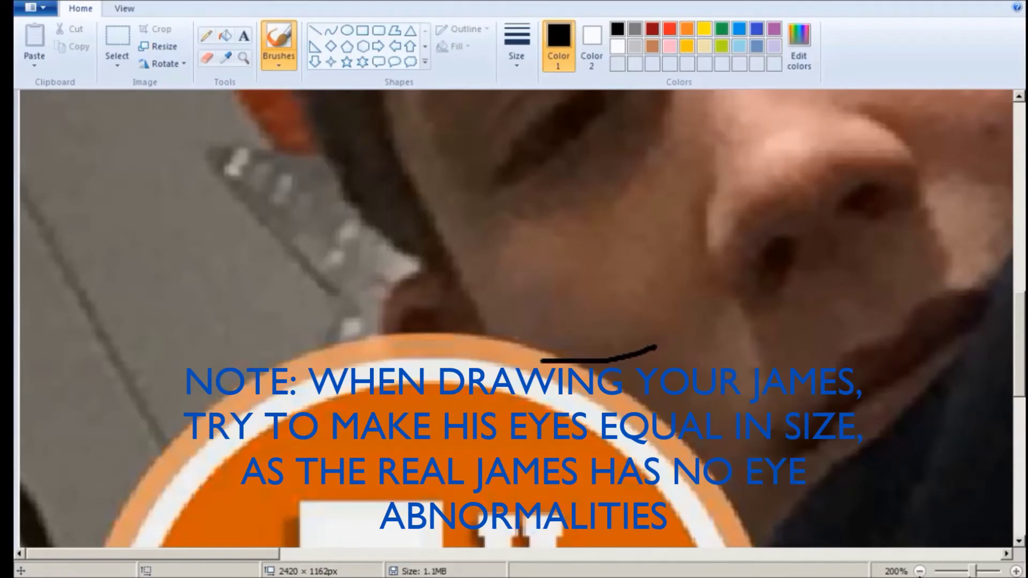
Step: Undo the stroke on the photo and draw a thin curved scar line across the portrait's left cheek, redrawing it once
{"action": "left_click", "coordinate": [919, 571]}
{"action": "key", "text": "ctrl+z"}
{"action": "left_click_drag", "start_coordinate": [396, 554], "coordinate": [719, 555]}
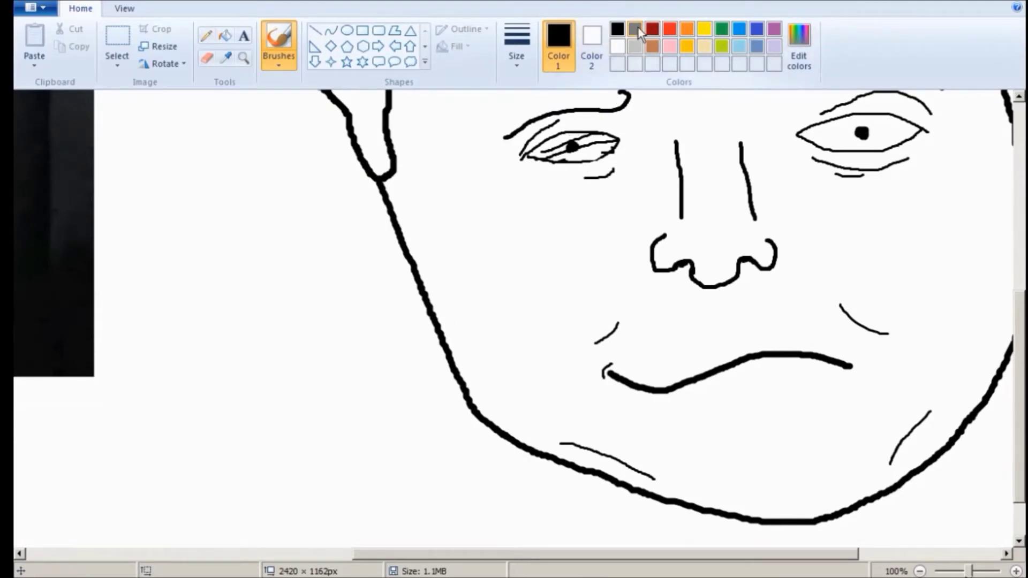
{"action": "left_click_drag", "start_coordinate": [589, 254], "coordinate": [503, 247]}
{"action": "key", "text": "ctrl+z"}
{"action": "left_click_drag", "start_coordinate": [577, 254], "coordinate": [462, 231]}
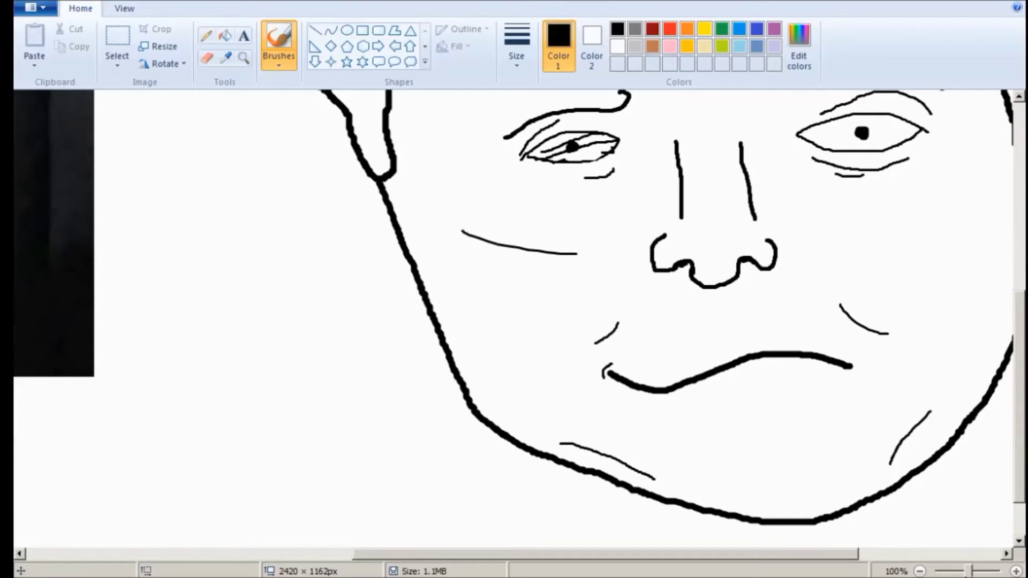
{"action": "left_click", "coordinate": [920, 571]}
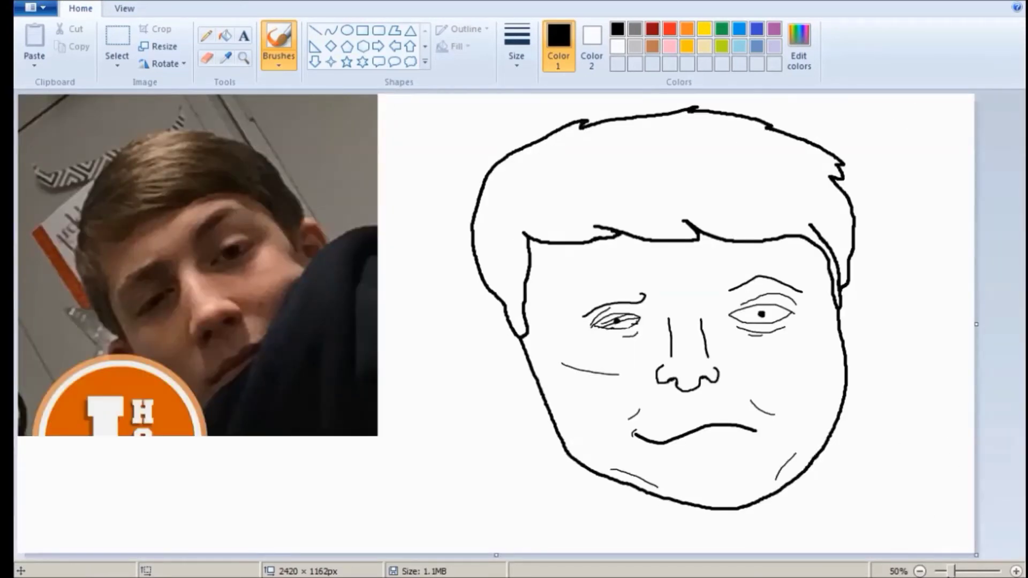
Step: Add short stitch-like tick marks across the scar line on the portrait's left cheek
{"action": "left_click", "coordinate": [1016, 571]}
{"action": "scroll", "coordinate": [1009, 255], "scroll_direction": "down", "scroll_amount": 5}
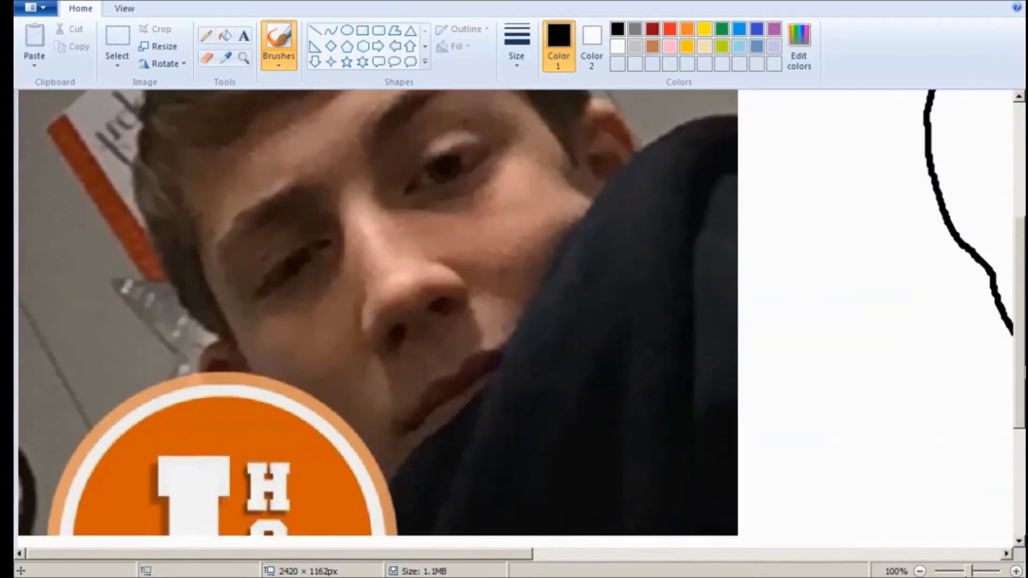
{"action": "left_click_drag", "start_coordinate": [468, 557], "coordinate": [715, 554]}
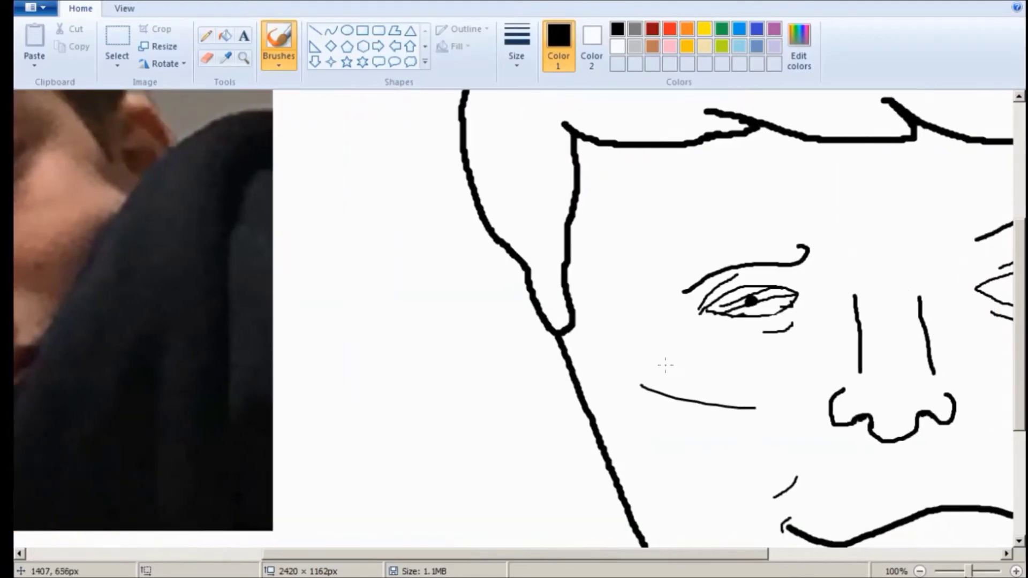
{"action": "left_click_drag", "start_coordinate": [693, 399], "coordinate": [718, 412]}
{"action": "left_click_drag", "start_coordinate": [700, 554], "coordinate": [810, 554]}
{"action": "left_click", "coordinate": [919, 571]}
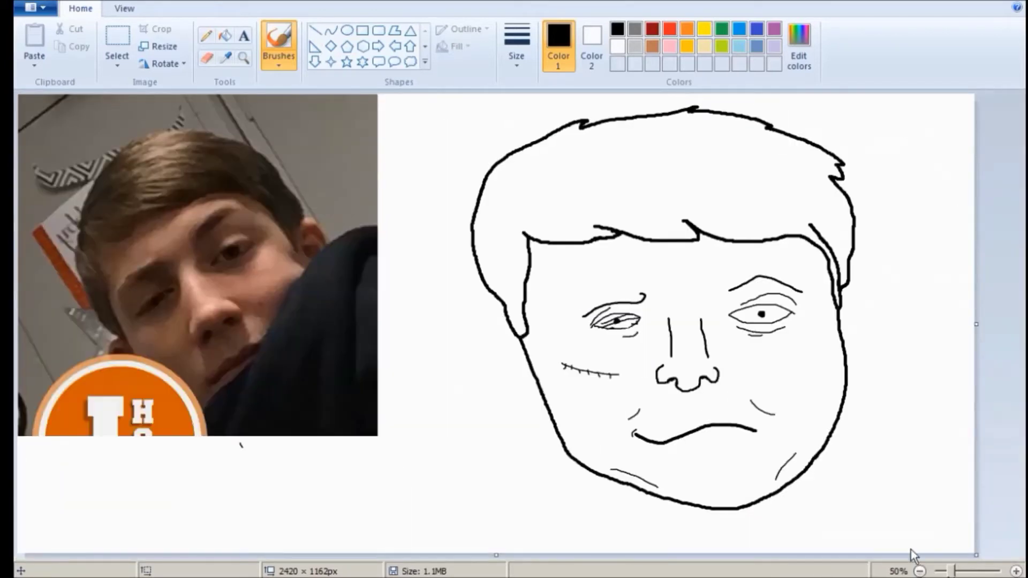
Step: Mix a brown colour with RGB 137, 85, 56 and fill the portrait's hair with it
{"action": "left_click", "coordinate": [652, 46]}
{"action": "left_click", "coordinate": [225, 35]}
{"action": "left_click", "coordinate": [798, 45]}
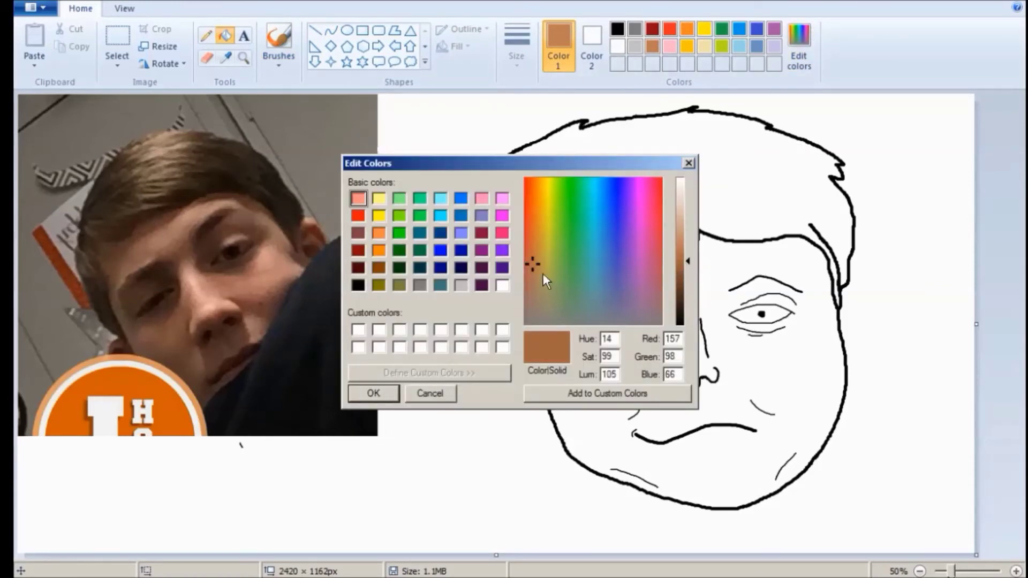
{"action": "left_click", "coordinate": [687, 279]}
{"action": "left_click", "coordinate": [374, 393]}
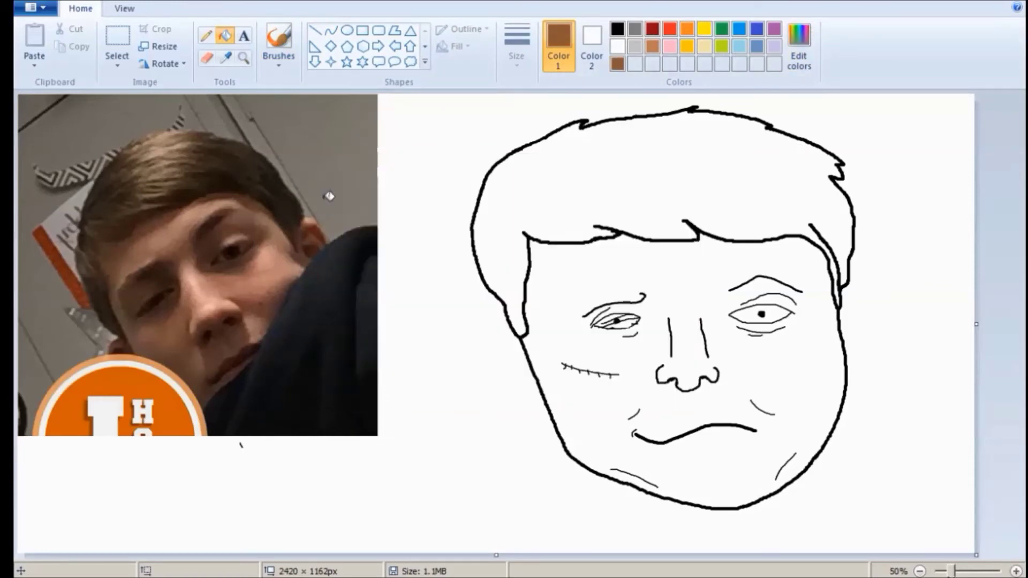
{"action": "left_click", "coordinate": [702, 195]}
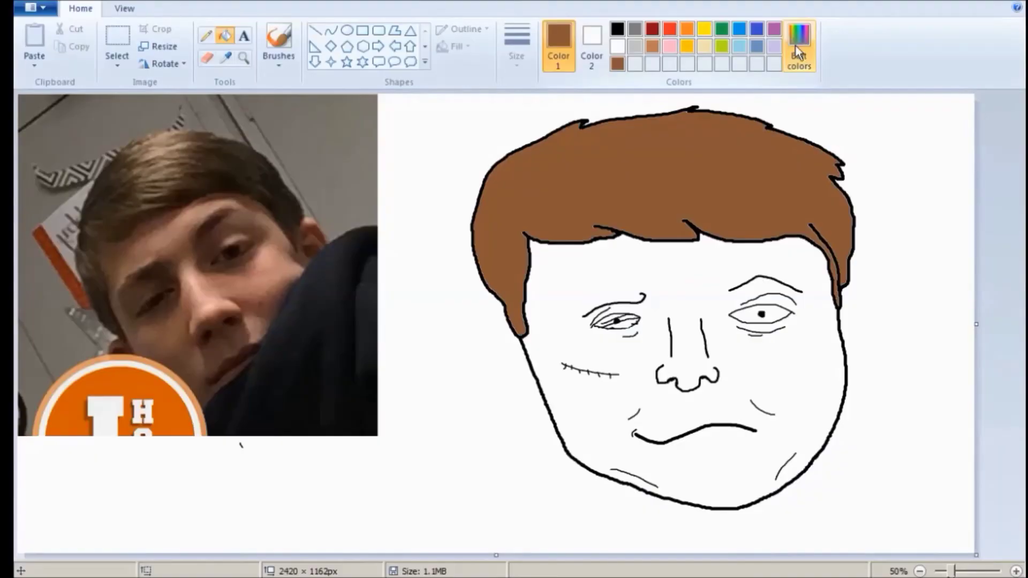
Step: Mix a lighter, more saturated brown and refill the portrait's hair with it
{"action": "left_click", "coordinate": [798, 45]}
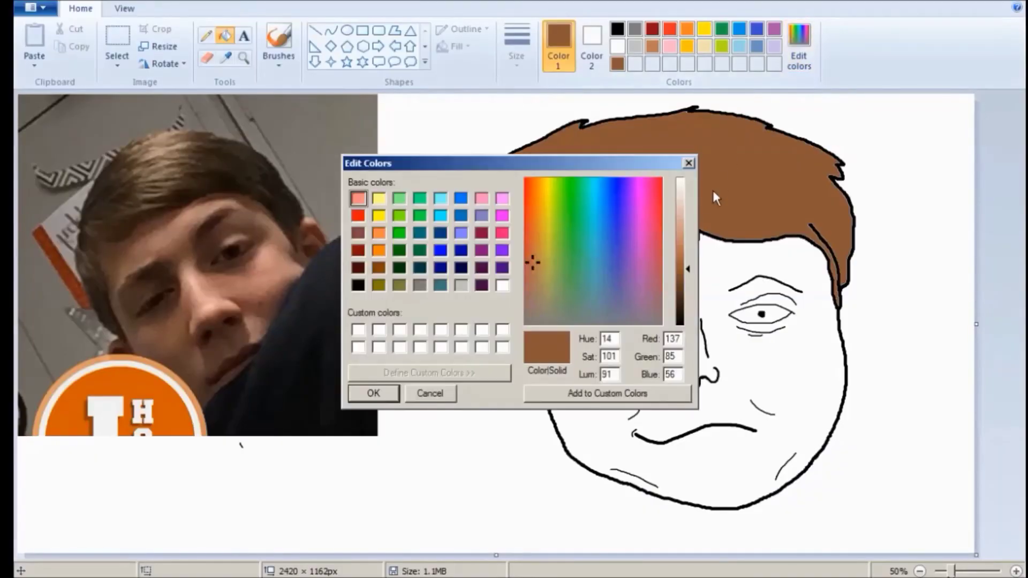
{"action": "left_click", "coordinate": [678, 261]}
{"action": "left_click", "coordinate": [533, 252]}
{"action": "left_click", "coordinate": [383, 393]}
{"action": "left_click", "coordinate": [747, 159]}
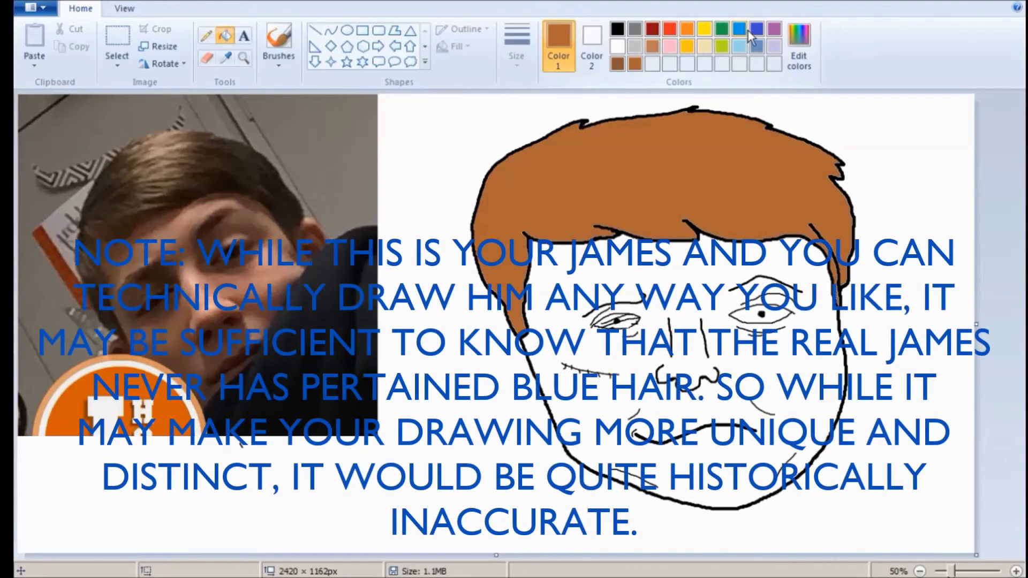
Step: Start from yellow, mix an orange-brown with hue 20 and saturation 198, and refill the hair with it
{"action": "left_click", "coordinate": [703, 30]}
{"action": "left_click", "coordinate": [799, 44]}
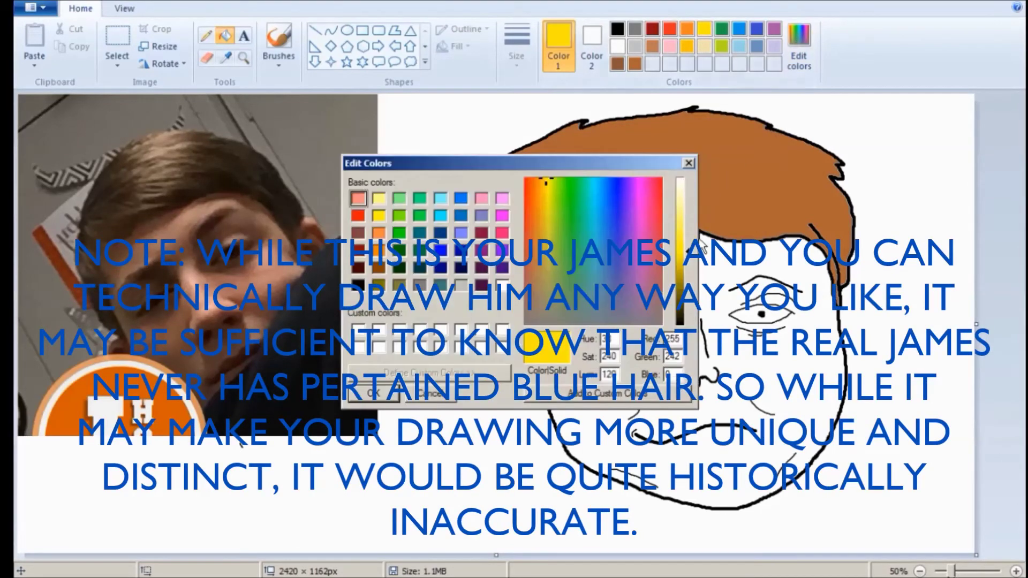
{"action": "left_click", "coordinate": [684, 262]}
{"action": "left_click", "coordinate": [541, 188]}
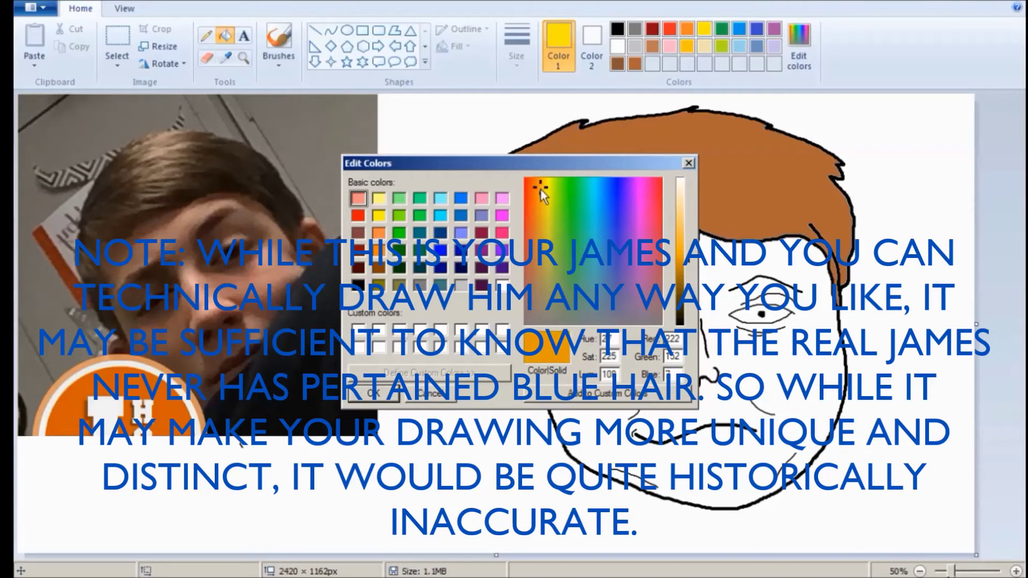
{"action": "left_click", "coordinate": [689, 267]}
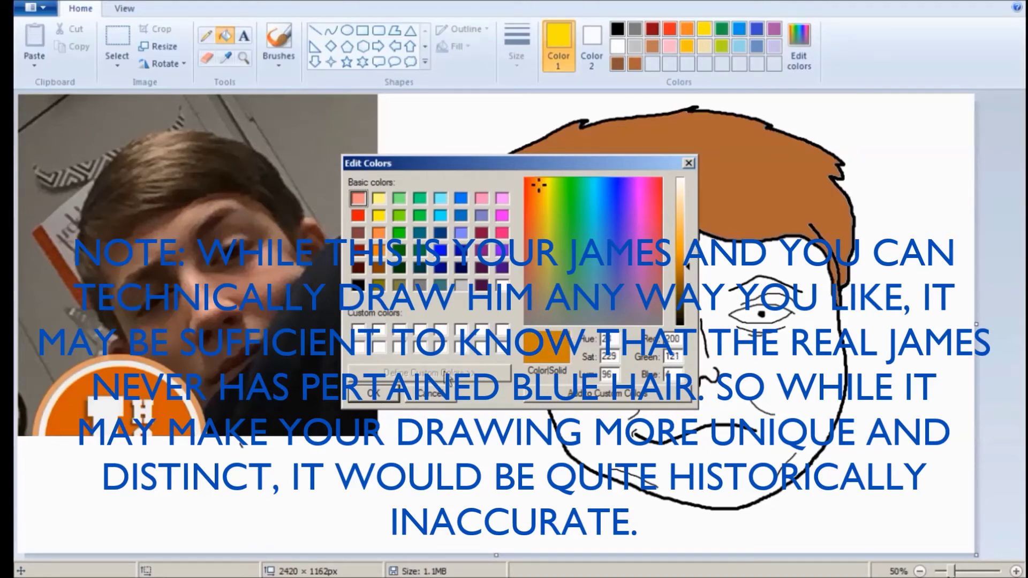
{"action": "left_click", "coordinate": [535, 201]}
{"action": "left_click", "coordinate": [373, 393]}
{"action": "left_click", "coordinate": [719, 170]}
Step: Darken the orange-brown to RGB 167, 91, 16 and on to RGB 143, 79, 14, refilling the hair each time
{"action": "left_click", "coordinate": [799, 37]}
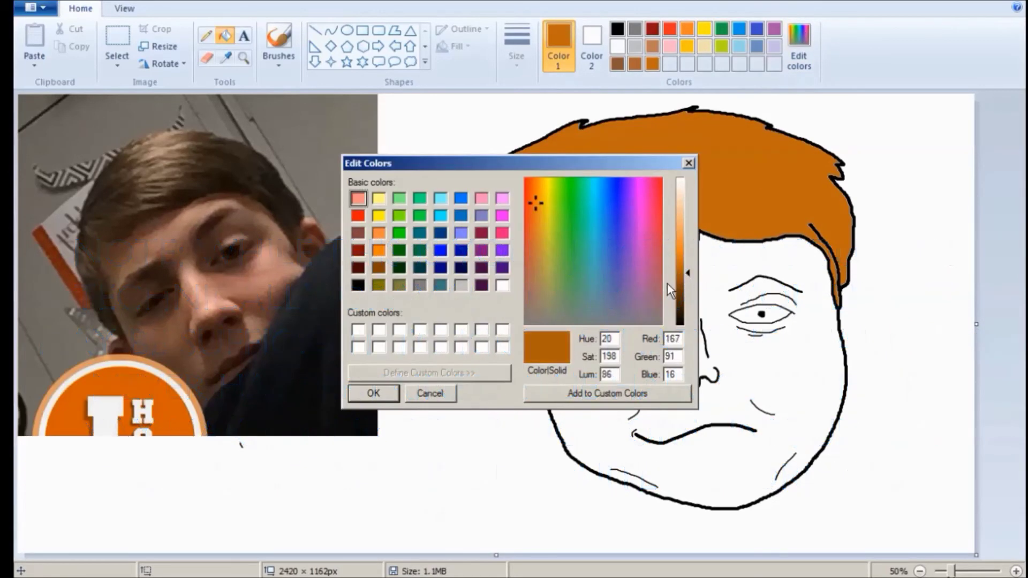
{"action": "left_click", "coordinate": [381, 401]}
{"action": "left_click", "coordinate": [706, 115]}
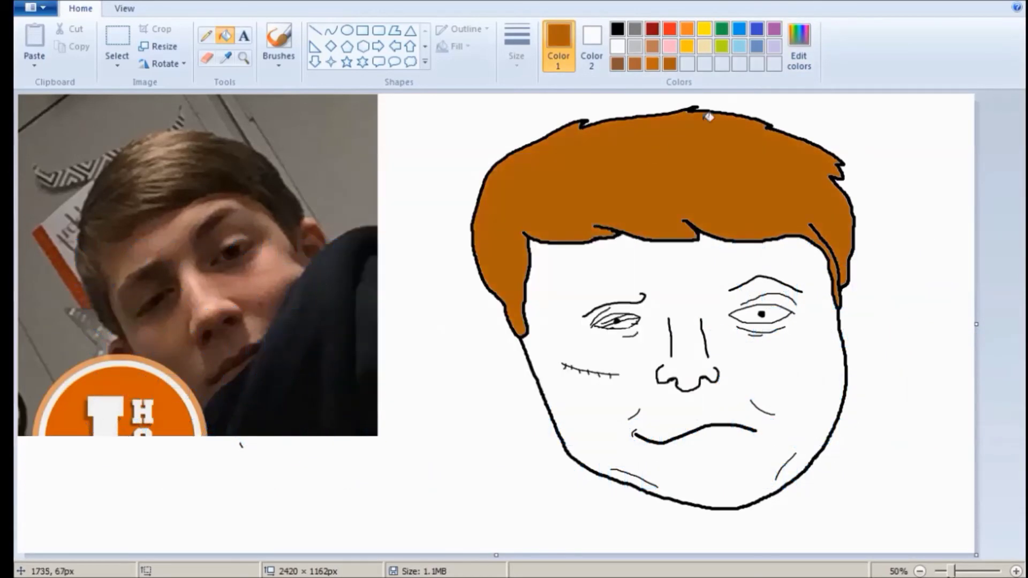
{"action": "left_click", "coordinate": [797, 56]}
{"action": "left_click", "coordinate": [681, 279]}
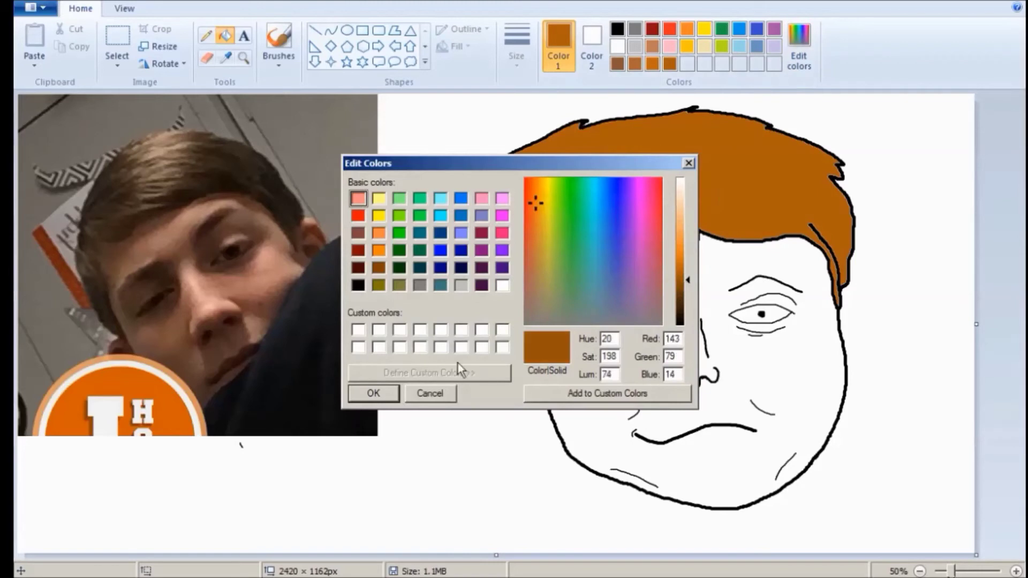
{"action": "left_click", "coordinate": [394, 394]}
{"action": "left_click", "coordinate": [669, 195]}
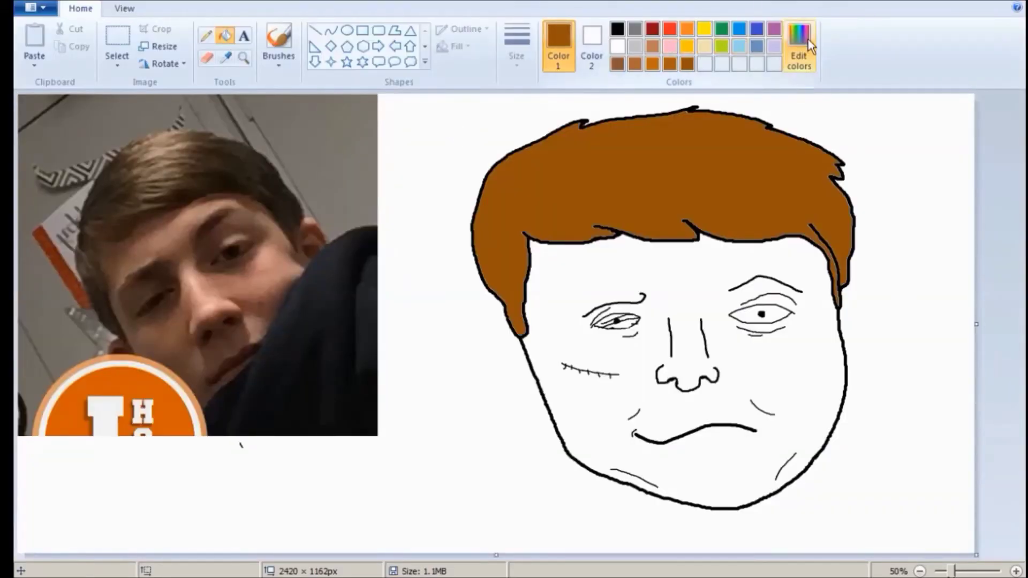
Step: Lighten the current brown to a pale orange and switch to the brush
{"action": "left_click", "coordinate": [809, 42]}
{"action": "left_click", "coordinate": [688, 220]}
{"action": "left_click", "coordinate": [372, 394]}
{"action": "left_click", "coordinate": [278, 43]}
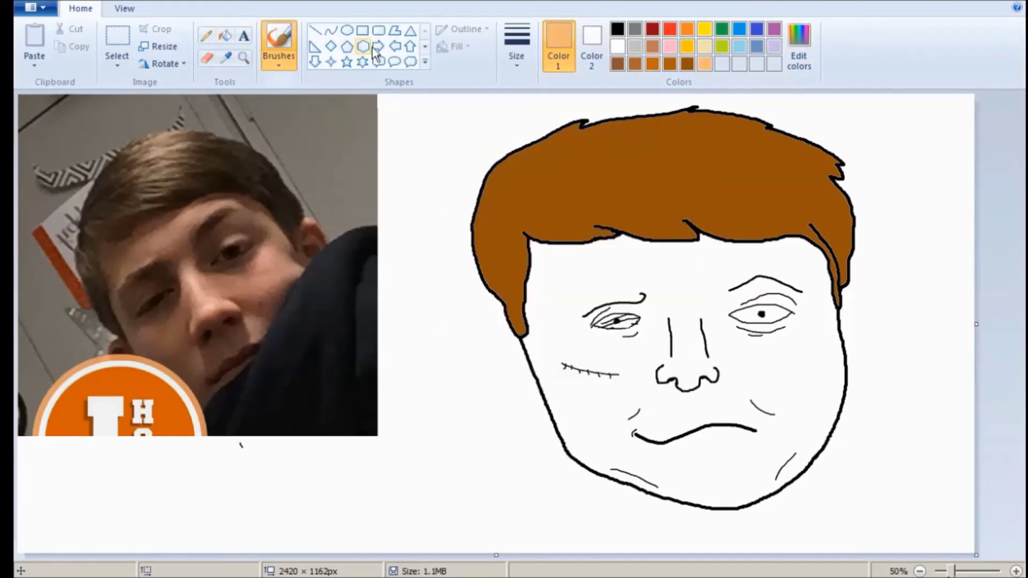
{"action": "mouse_move", "coordinate": [643, 134]}
{"action": "left_mouse_down"}
{"action": "mouse_move", "coordinate": [682, 148]}
{"action": "mouse_move", "coordinate": [687, 161]}
{"action": "mouse_move", "coordinate": [662, 200]}
{"action": "left_mouse_up"}
{"action": "left_click_drag", "start_coordinate": [143, 153], "coordinate": [176, 151]}
{"action": "key", "text": "ctrl+z"}
{"action": "key", "text": "ctrl+z"}
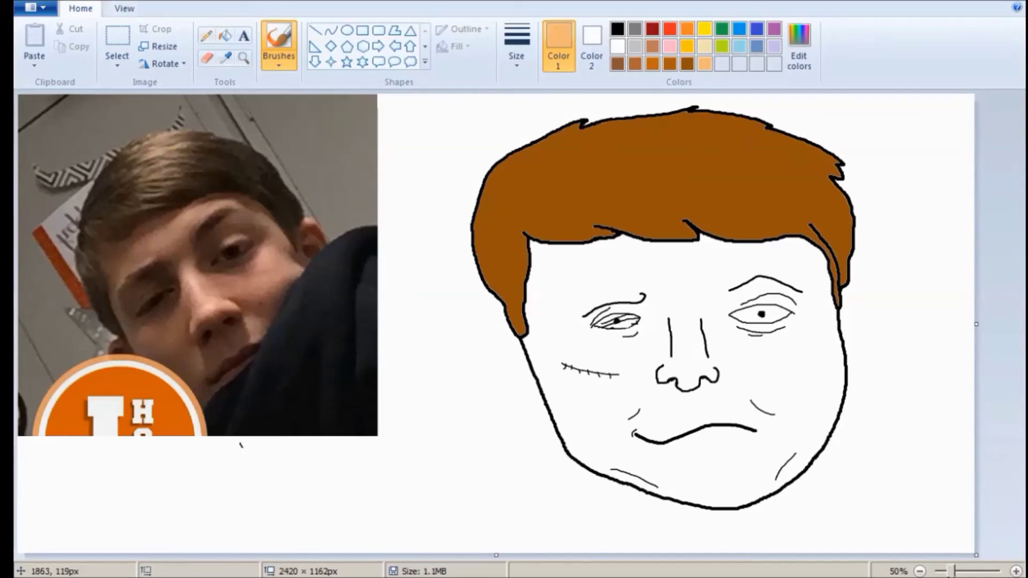
Step: Scribble pale orange highlights over the middle of the hair and add thin black strand lines throughout it
{"action": "mouse_move", "coordinate": [645, 135]}
{"action": "left_mouse_down"}
{"action": "mouse_move", "coordinate": [693, 140]}
{"action": "mouse_move", "coordinate": [662, 145]}
{"action": "mouse_move", "coordinate": [691, 168]}
{"action": "mouse_move", "coordinate": [714, 164]}
{"action": "mouse_move", "coordinate": [667, 196]}
{"action": "mouse_move", "coordinate": [705, 187]}
{"action": "left_mouse_up"}
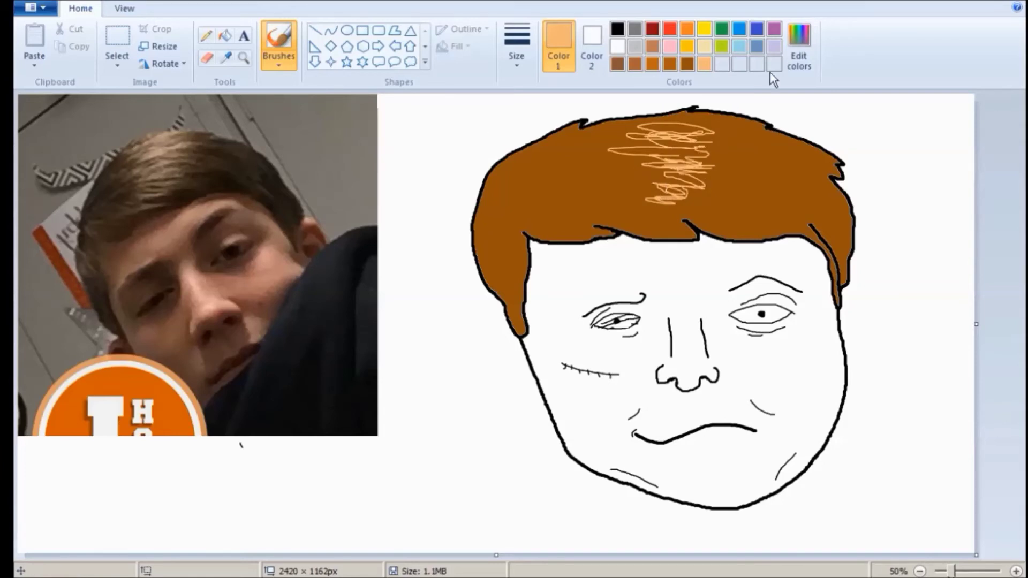
{"action": "left_click", "coordinate": [616, 28]}
{"action": "left_click_drag", "start_coordinate": [549, 195], "coordinate": [584, 205]}
{"action": "left_click_drag", "start_coordinate": [589, 150], "coordinate": [693, 171]}
{"action": "left_click_drag", "start_coordinate": [633, 189], "coordinate": [668, 201]}
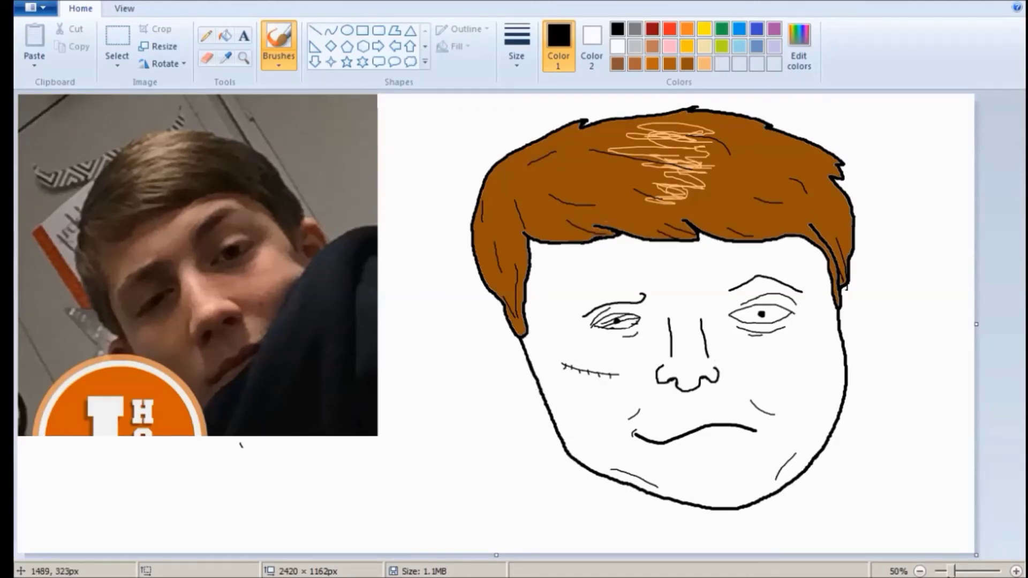
Step: Draw short neck lines below the jaw, a curved collar and sloping shoulders in black
{"action": "left_click", "coordinate": [516, 48]}
{"action": "left_click", "coordinate": [526, 115]}
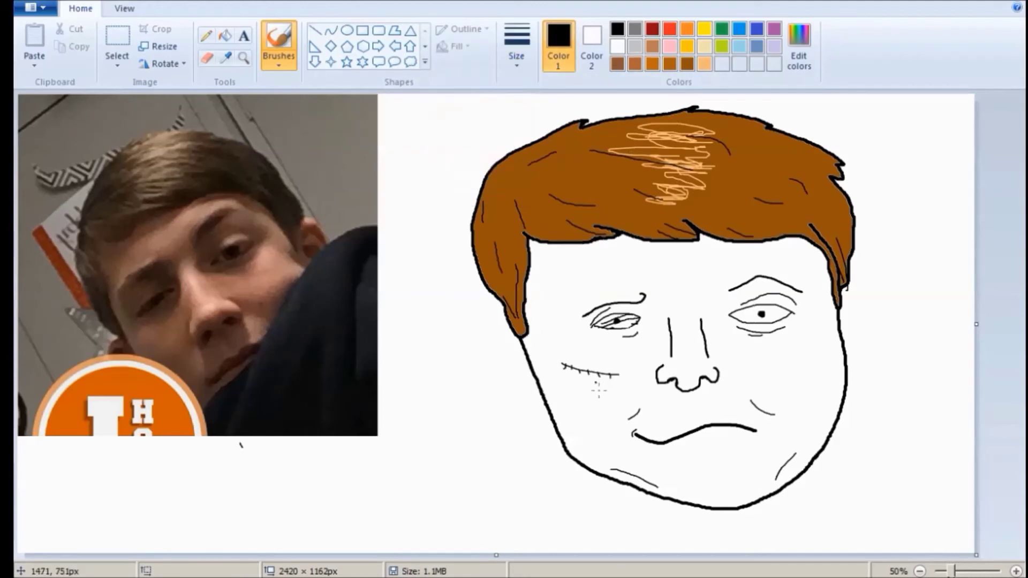
{"action": "left_click_drag", "start_coordinate": [654, 497], "coordinate": [659, 512]}
{"action": "mouse_move", "coordinate": [797, 474]}
{"action": "left_mouse_down"}
{"action": "mouse_move", "coordinate": [804, 501]}
{"action": "mouse_move", "coordinate": [696, 533]}
{"action": "mouse_move", "coordinate": [666, 514]}
{"action": "mouse_move", "coordinate": [576, 532]}
{"action": "mouse_move", "coordinate": [555, 551]}
{"action": "left_mouse_up"}
{"action": "left_click_drag", "start_coordinate": [807, 500], "coordinate": [936, 552]}
Step: Draw two small thought bubbles beside the face and a large scalloped cloud below the photo, using the thickest brush for the cloud
{"action": "mouse_move", "coordinate": [459, 321]}
{"action": "left_mouse_down"}
{"action": "mouse_move", "coordinate": [459, 371]}
{"action": "mouse_move", "coordinate": [456, 322]}
{"action": "left_mouse_up"}
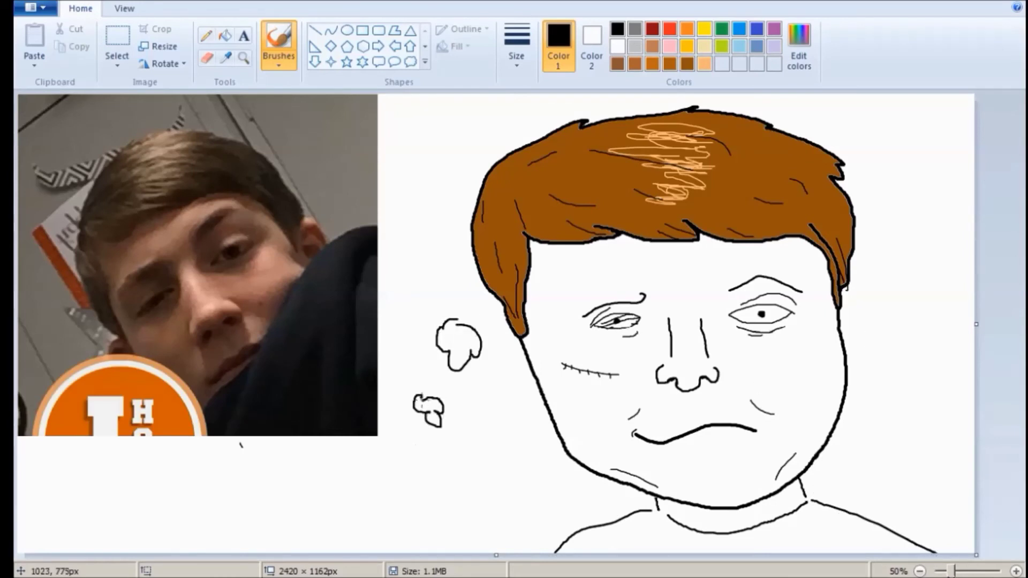
{"action": "mouse_move", "coordinate": [405, 459]}
{"action": "left_mouse_down"}
{"action": "mouse_move", "coordinate": [289, 456]}
{"action": "mouse_move", "coordinate": [215, 490]}
{"action": "mouse_move", "coordinate": [202, 524]}
{"action": "mouse_move", "coordinate": [357, 534]}
{"action": "mouse_move", "coordinate": [496, 499]}
{"action": "left_mouse_up"}
{"action": "left_click", "coordinate": [104, 3]}
{"action": "left_click", "coordinate": [516, 48]}
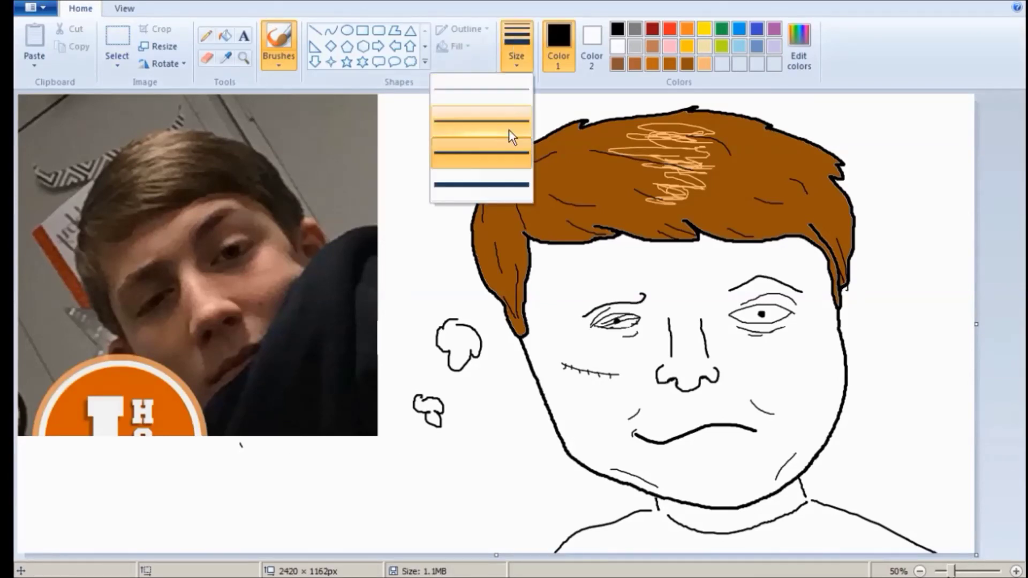
{"action": "left_click", "coordinate": [482, 186]}
{"action": "mouse_move", "coordinate": [400, 476]}
{"action": "left_mouse_down"}
{"action": "mouse_move", "coordinate": [376, 465]}
{"action": "mouse_move", "coordinate": [322, 475]}
{"action": "mouse_move", "coordinate": [291, 465]}
{"action": "mouse_move", "coordinate": [239, 490]}
{"action": "mouse_move", "coordinate": [185, 497]}
{"action": "mouse_move", "coordinate": [187, 519]}
{"action": "mouse_move", "coordinate": [226, 538]}
{"action": "mouse_move", "coordinate": [333, 557]}
{"action": "left_mouse_up"}
{"action": "mouse_move", "coordinate": [520, 545]}
{"action": "left_mouse_down"}
{"action": "mouse_move", "coordinate": [538, 500]}
{"action": "mouse_move", "coordinate": [492, 465]}
{"action": "mouse_move", "coordinate": [400, 476]}
{"action": "left_mouse_up"}
Step: Add the italic text "I can respect that." inside the thought cloud, lowering the text box's upper edge to fit
{"action": "left_click", "coordinate": [244, 36]}
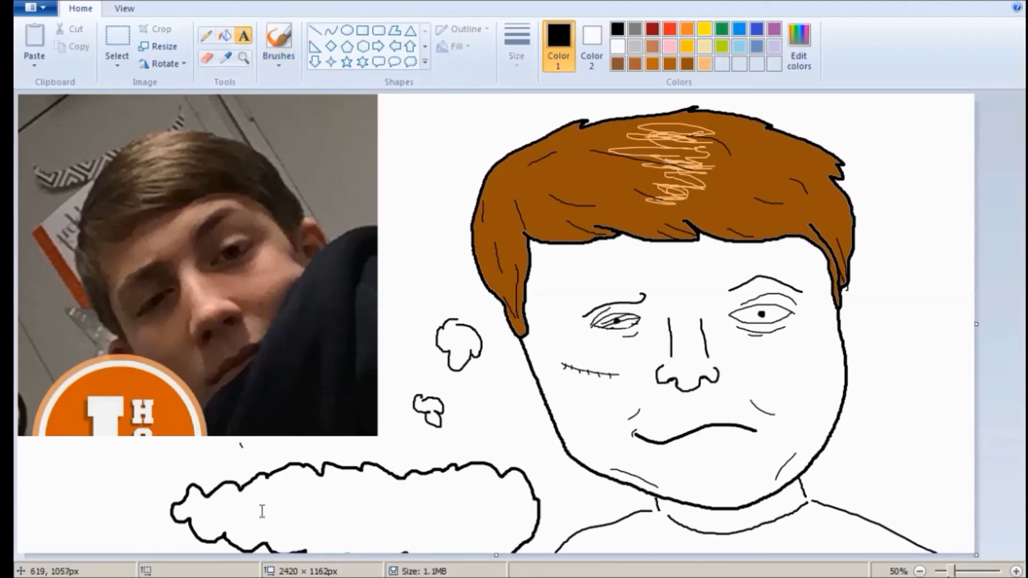
{"action": "left_click_drag", "start_coordinate": [259, 461], "coordinate": [723, 555]}
{"action": "type", "text": "I can respect that"}
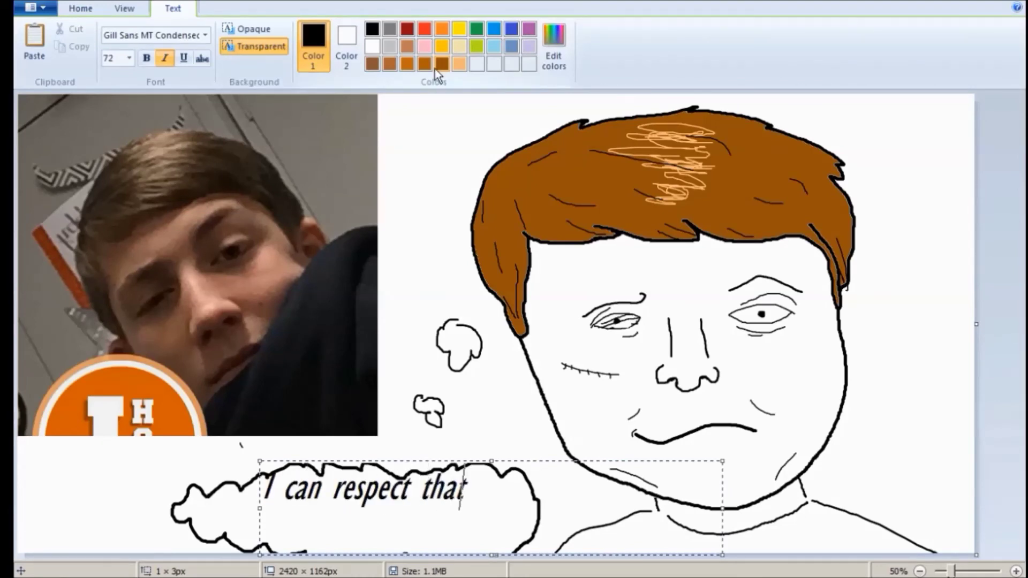
{"action": "left_click_drag", "start_coordinate": [491, 461], "coordinate": [495, 480]}
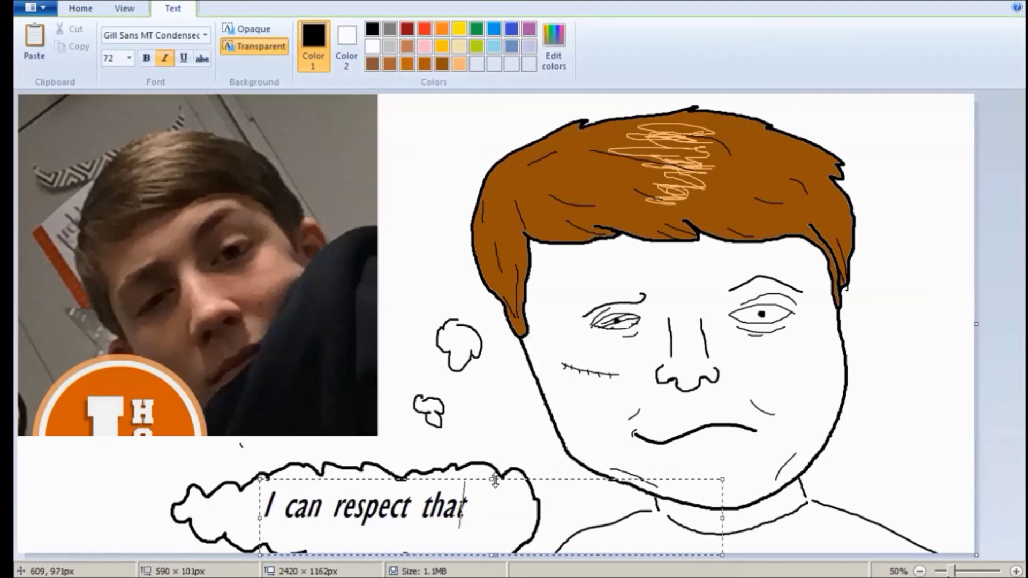
{"action": "type", "text": "."}
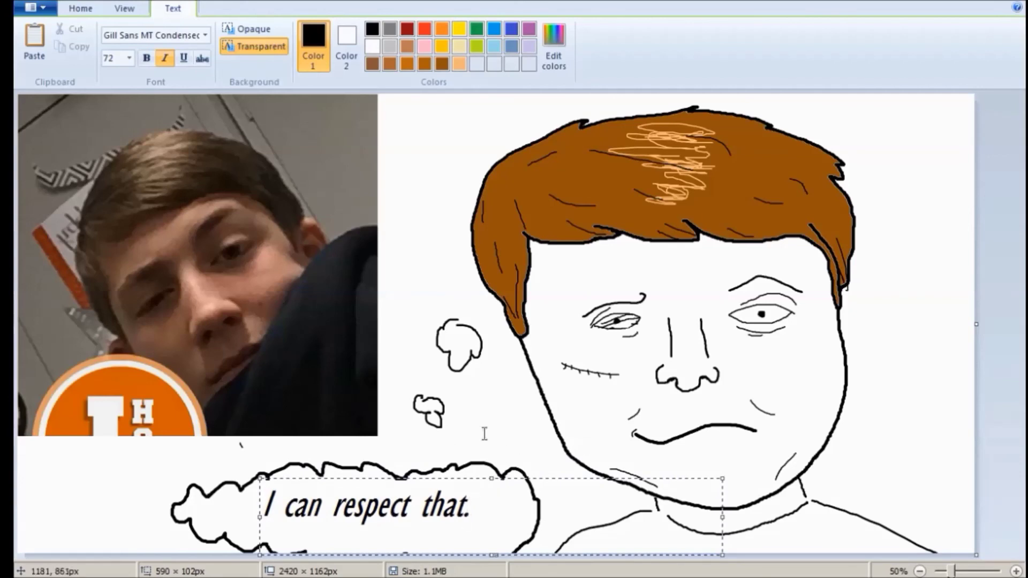
Step: Enlarge the thought text to font size 96, keep it italic, and shift it to the middle of the cloud
{"action": "key", "text": "ctrl+a"}
{"action": "left_click", "coordinate": [501, 506]}
{"action": "left_click_drag", "start_coordinate": [501, 507], "coordinate": [234, 493]}
{"action": "left_click", "coordinate": [164, 58]}
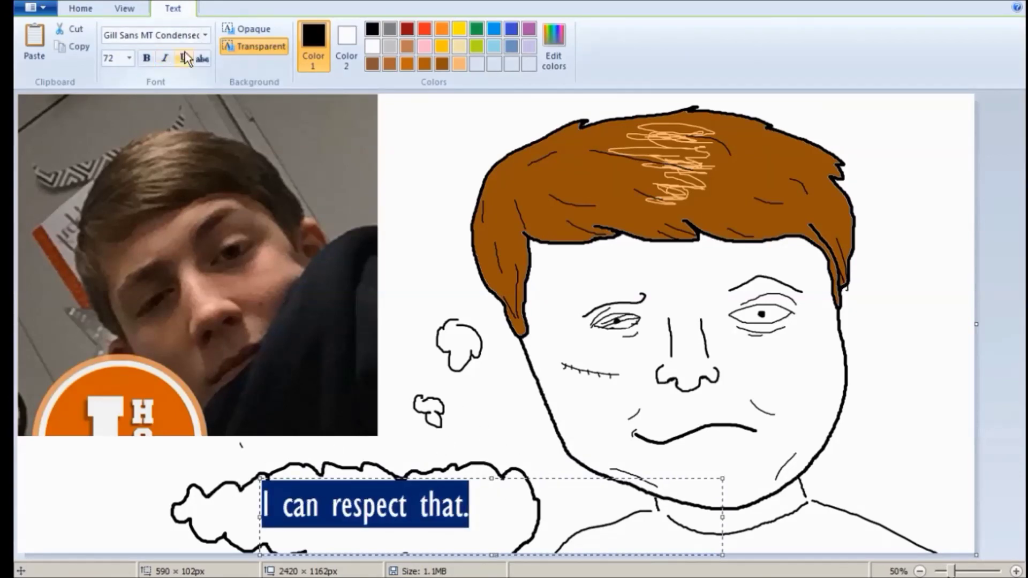
{"action": "left_click", "coordinate": [164, 58]}
{"action": "left_click", "coordinate": [129, 58]}
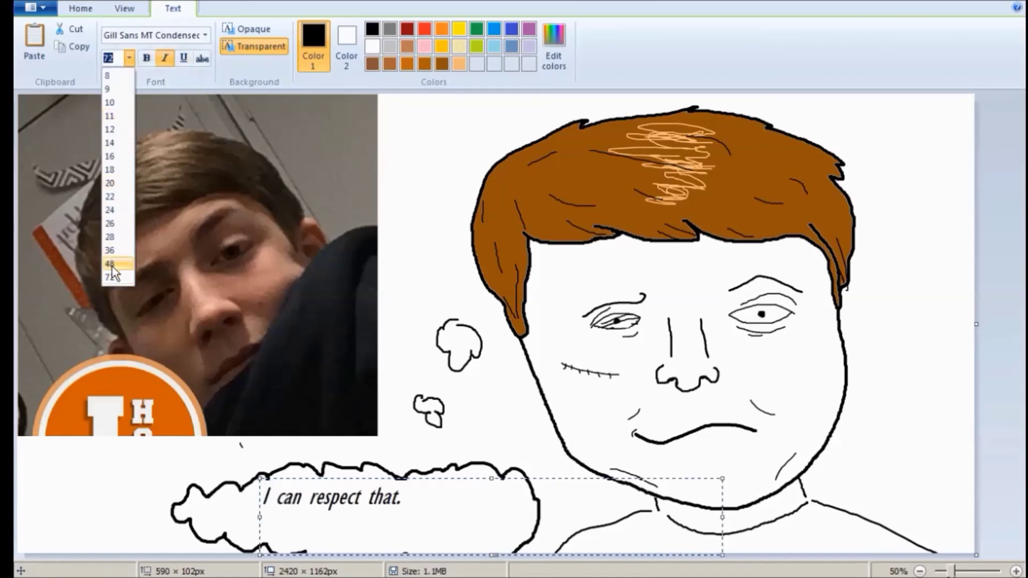
{"action": "type", "text": "96"}
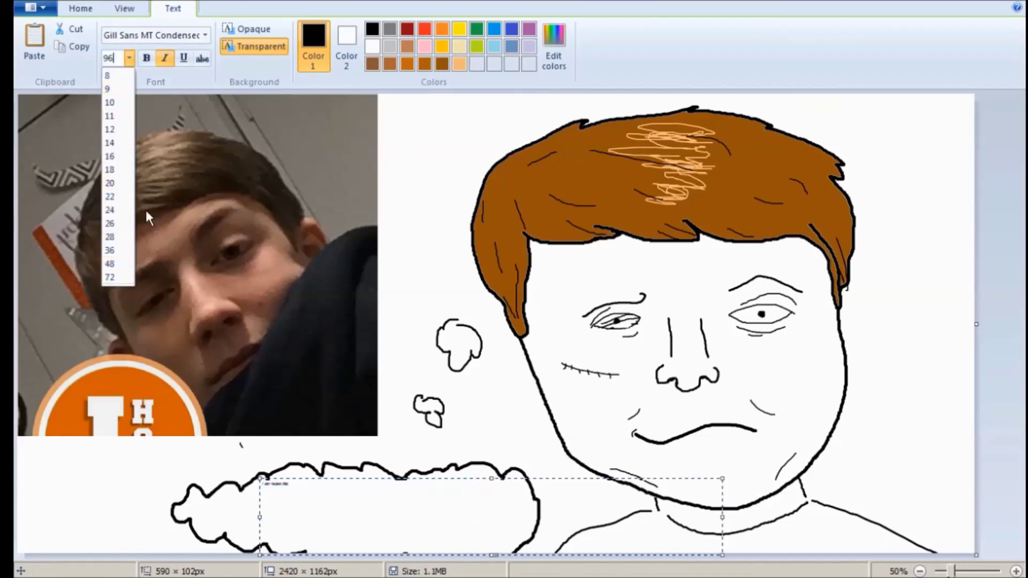
{"action": "key", "text": "Return"}
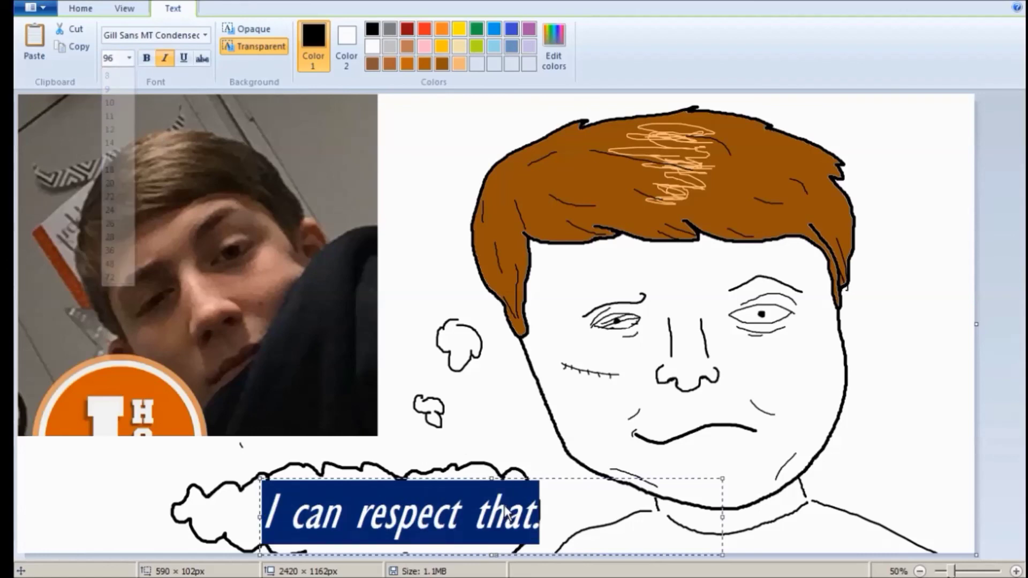
{"action": "left_click_drag", "start_coordinate": [516, 480], "coordinate": [492, 479]}
{"action": "left_click", "coordinate": [509, 426]}
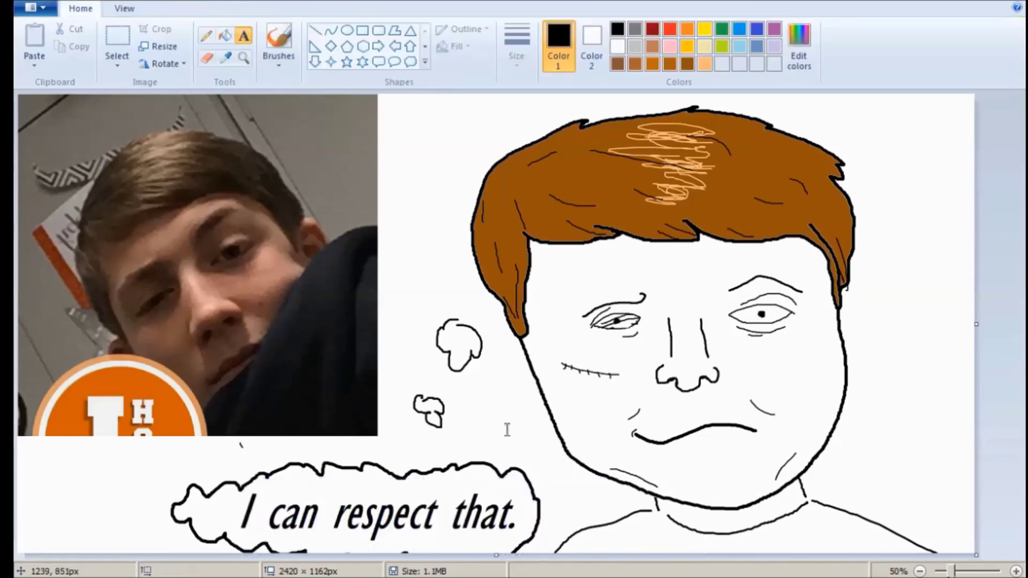
Step: Handwrite "SILLY WILLY" in black with the thickest brush between the photo and the portrait's hair
{"action": "left_click", "coordinate": [278, 40]}
{"action": "left_click", "coordinate": [517, 43]}
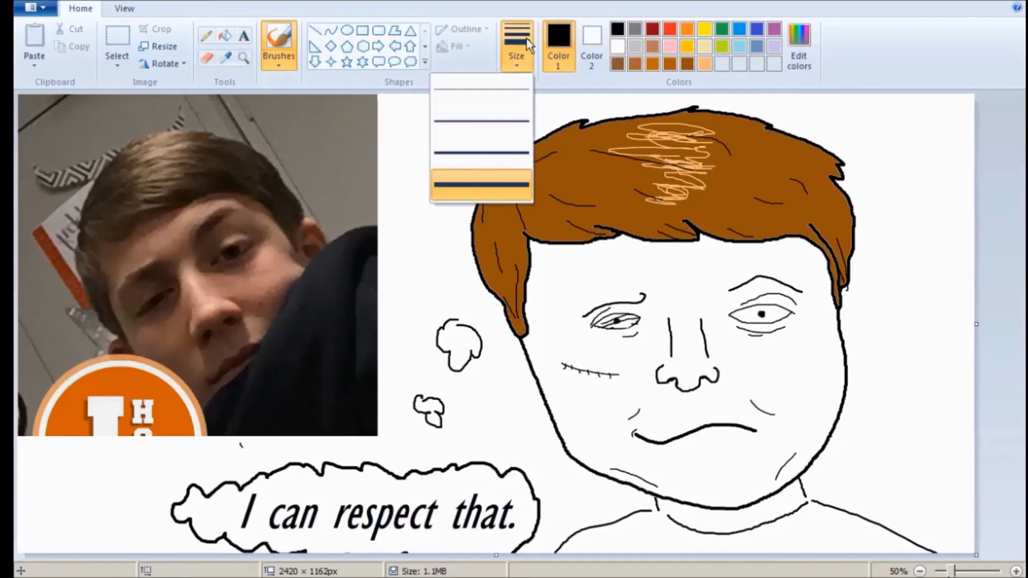
{"action": "left_click", "coordinate": [603, 96]}
{"action": "left_click_drag", "start_coordinate": [411, 113], "coordinate": [389, 142]}
{"action": "mouse_move", "coordinate": [416, 115]}
{"action": "left_mouse_down"}
{"action": "mouse_move", "coordinate": [418, 136]}
{"action": "mouse_move", "coordinate": [425, 117]}
{"action": "mouse_move", "coordinate": [449, 136]}
{"action": "mouse_move", "coordinate": [471, 113]}
{"action": "mouse_move", "coordinate": [480, 134]}
{"action": "left_mouse_up"}
{"action": "left_click_drag", "start_coordinate": [491, 114], "coordinate": [478, 140]}
{"action": "mouse_move", "coordinate": [395, 159]}
{"action": "left_mouse_down"}
{"action": "mouse_move", "coordinate": [399, 181]}
{"action": "mouse_move", "coordinate": [432, 158]}
{"action": "mouse_move", "coordinate": [486, 168]}
{"action": "left_mouse_up"}
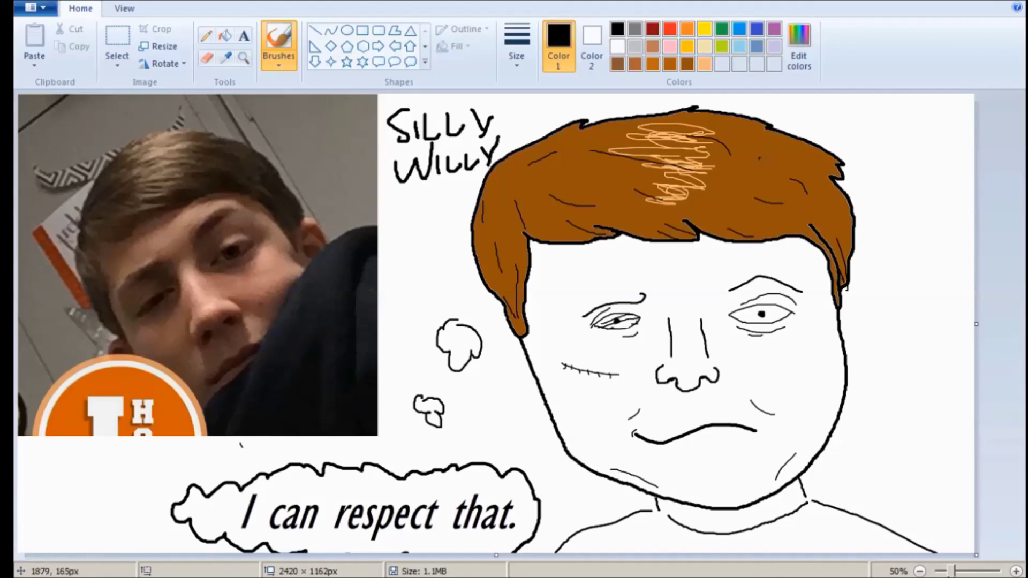
Step: Close the gaps around the collar with black strokes and fill the shirt with dark blue, RGB 34, 40, 125
{"action": "left_click_drag", "start_coordinate": [656, 508], "coordinate": [684, 529]}
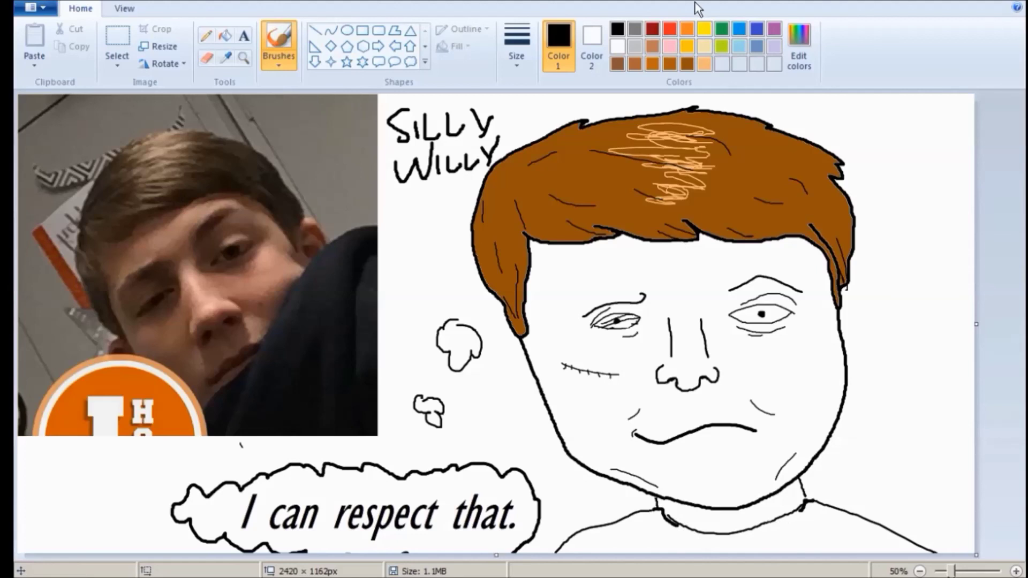
{"action": "left_click", "coordinate": [755, 29]}
{"action": "left_click", "coordinate": [802, 43]}
{"action": "left_click", "coordinate": [688, 286]}
{"action": "left_click", "coordinate": [373, 393]}
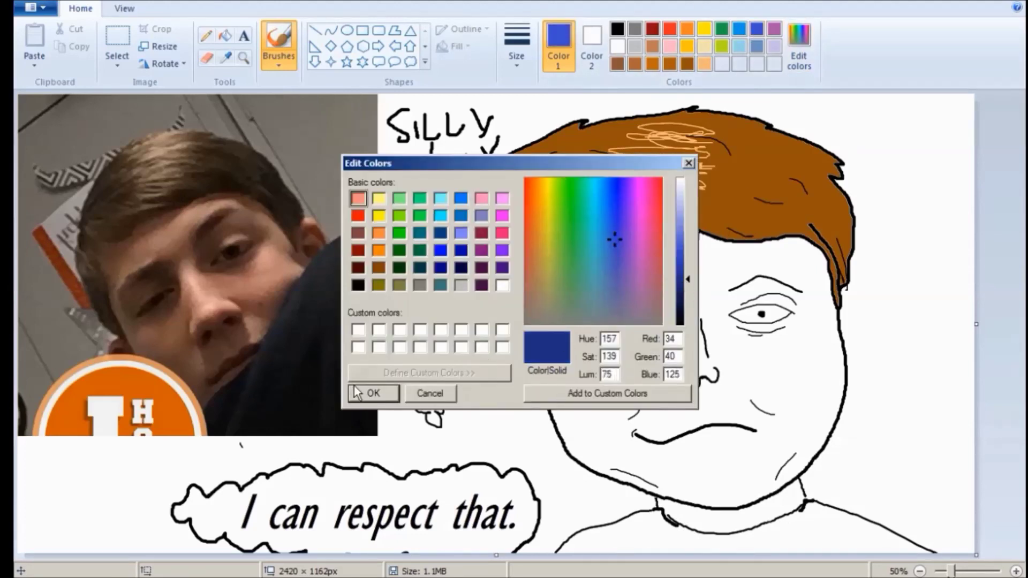
{"action": "left_click", "coordinate": [225, 36]}
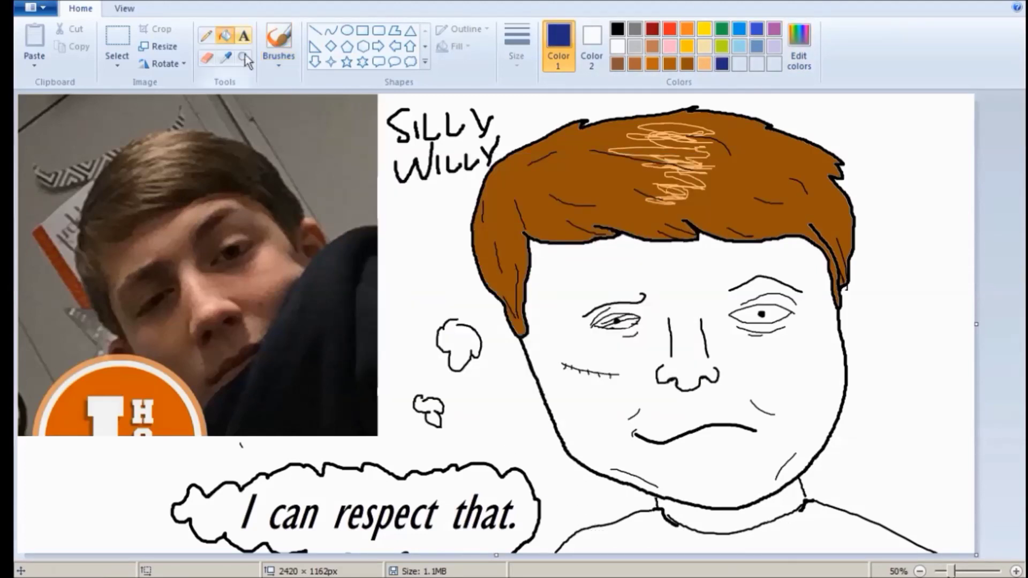
{"action": "left_click", "coordinate": [616, 532]}
{"action": "key", "text": "alt+Tab"}
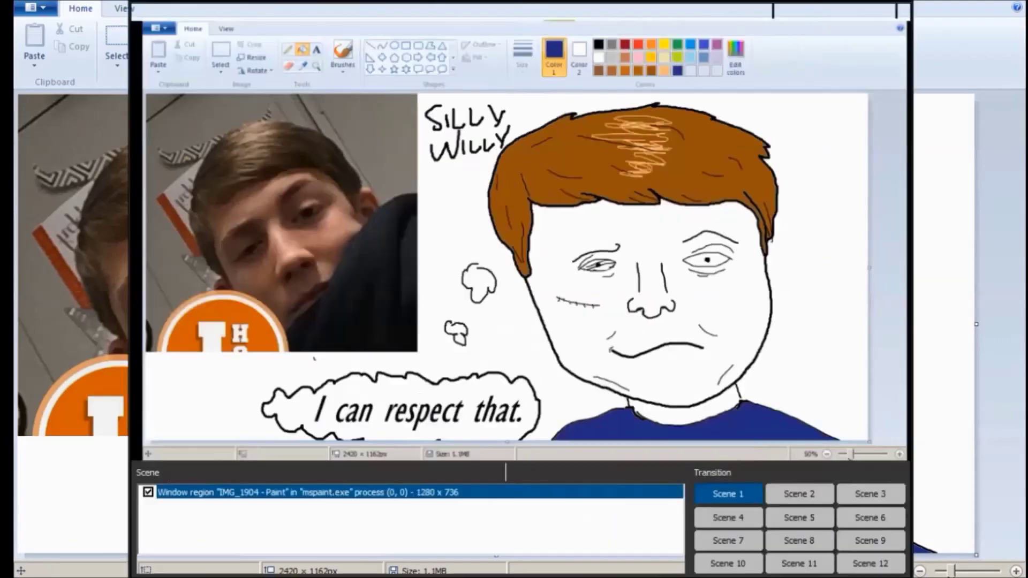